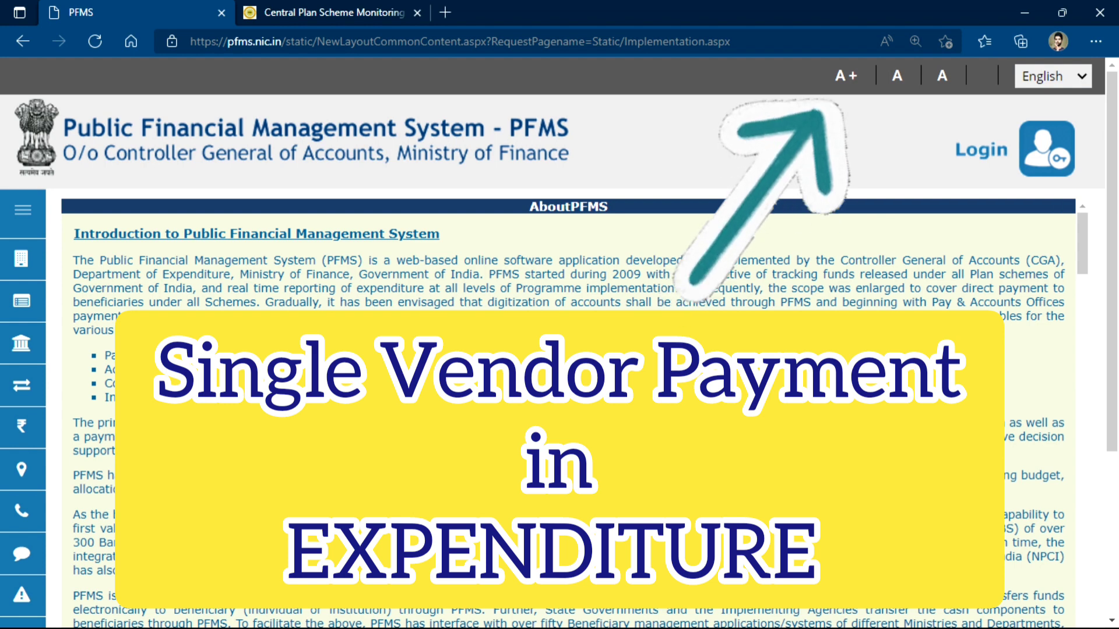
scroll(569, 408, "down", 1)
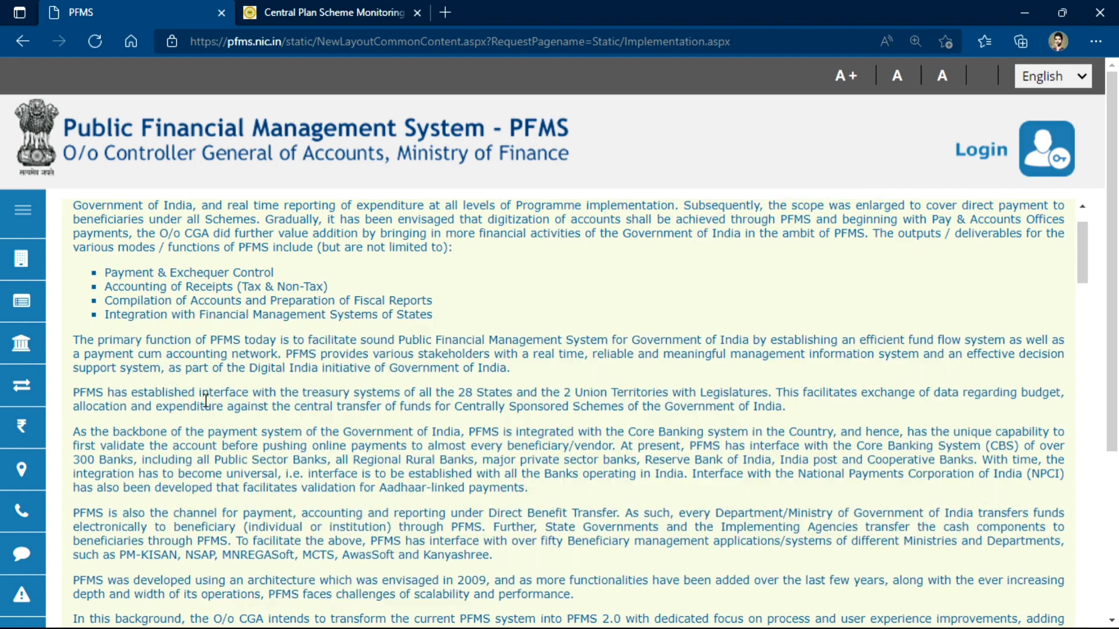
scroll(205, 401, "down", 3)
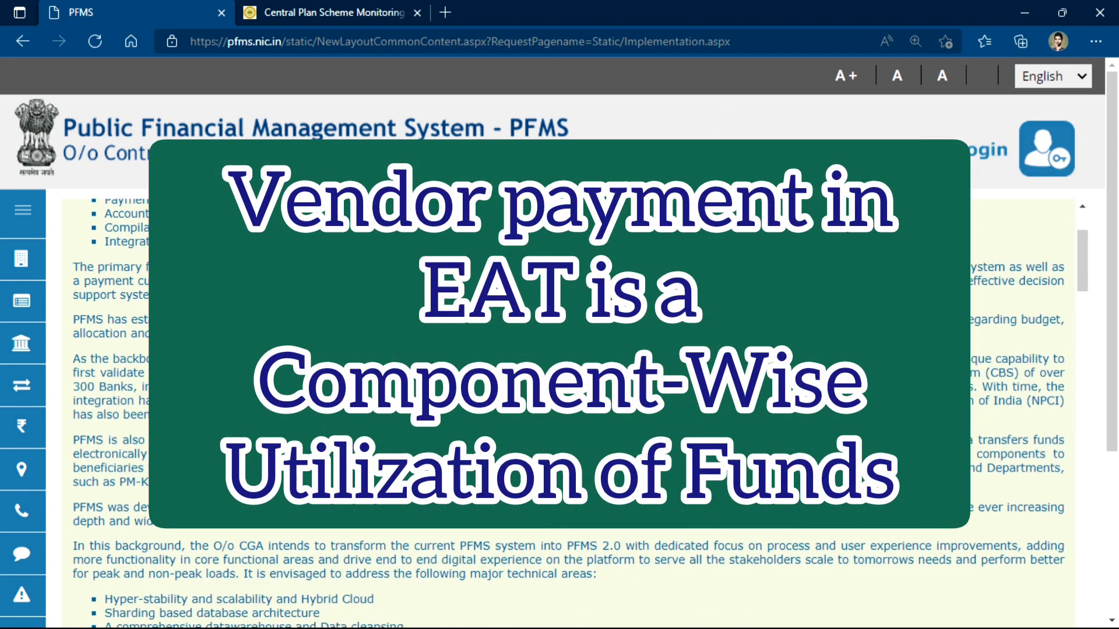
scroll(206, 401, "down", 3)
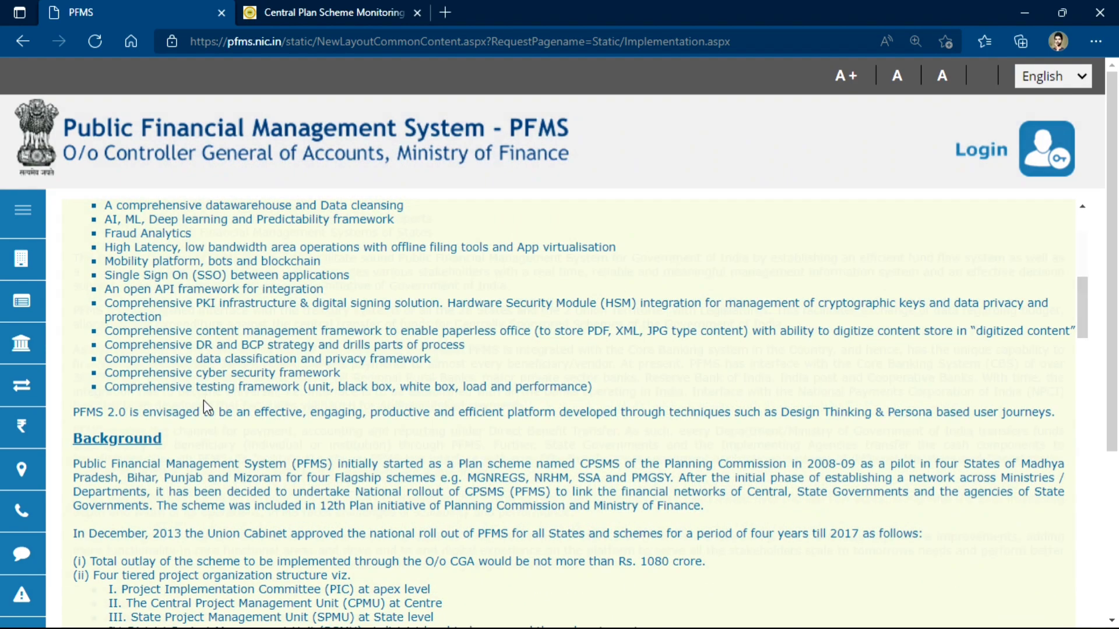
scroll(204, 399, "up", 5)
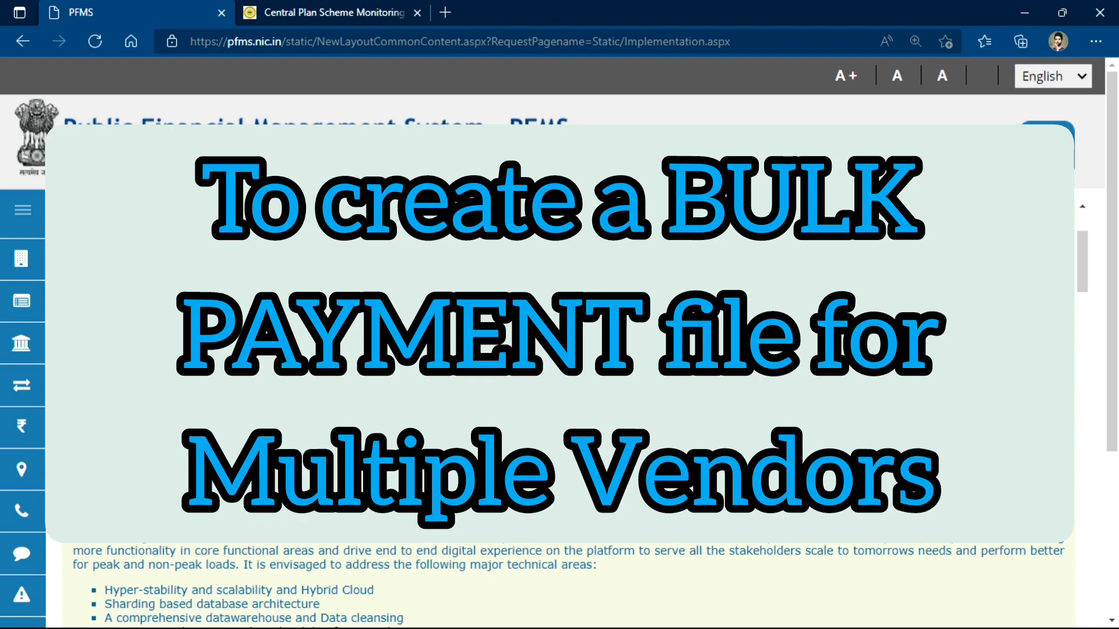
scroll(204, 400, "down", 2)
scroll(204, 400, "down", 4)
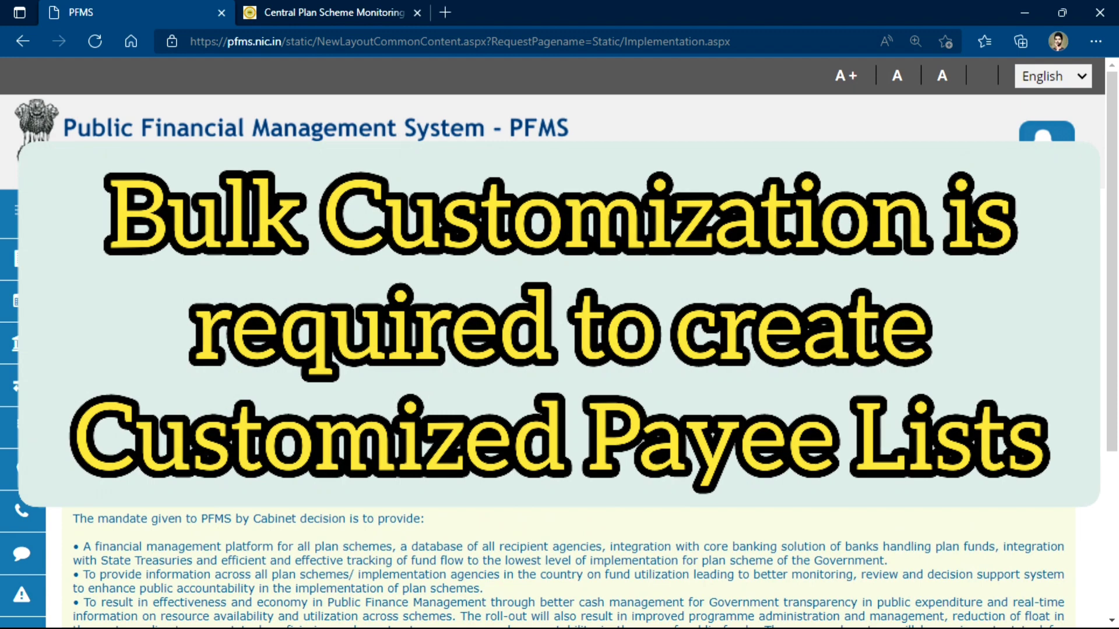
scroll(204, 400, "up", 5)
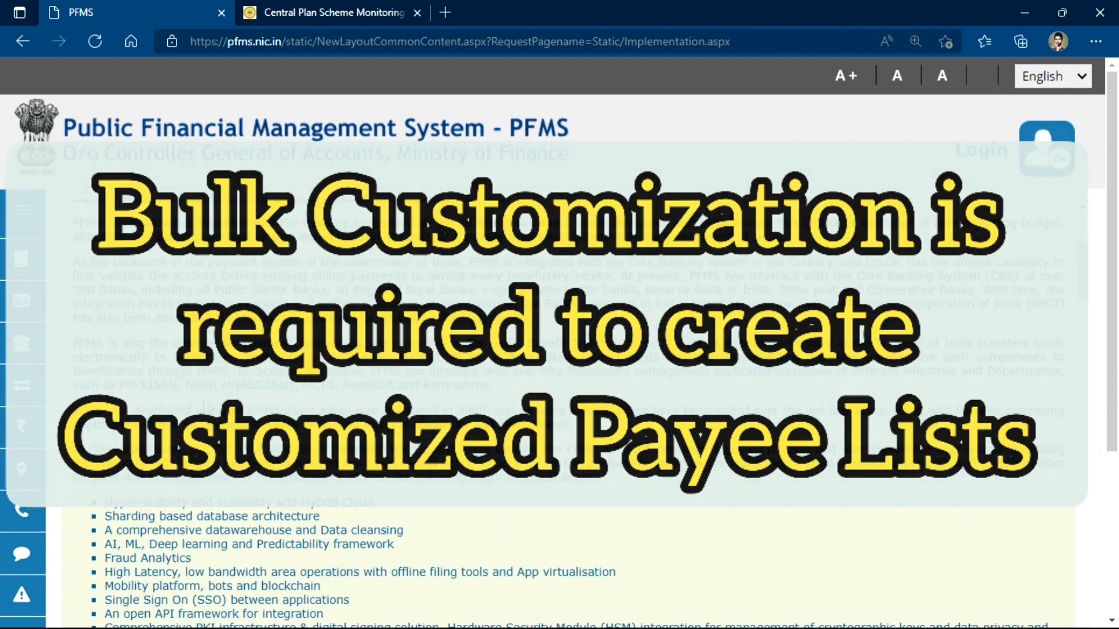
scroll(204, 400, "down", 5)
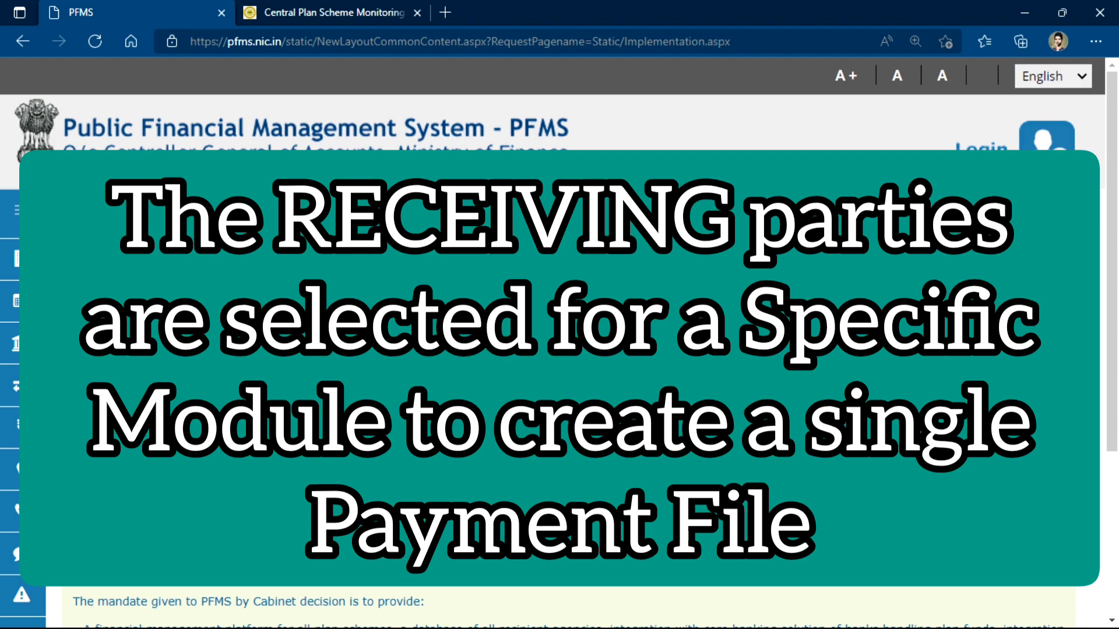
scroll(205, 400, "down", 1)
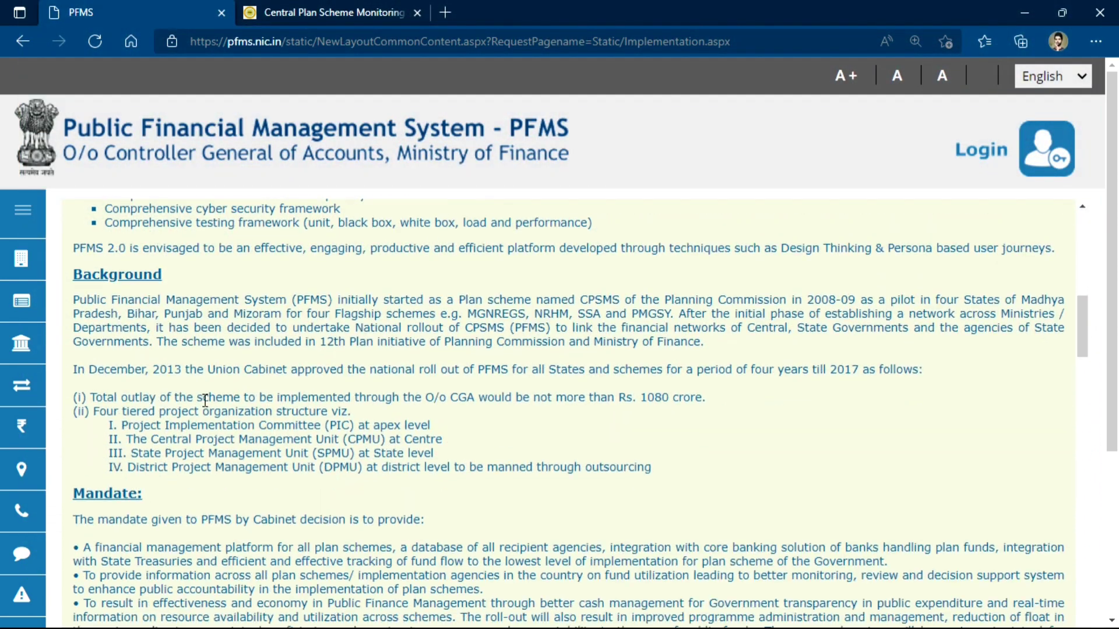
scroll(205, 400, "down", 2)
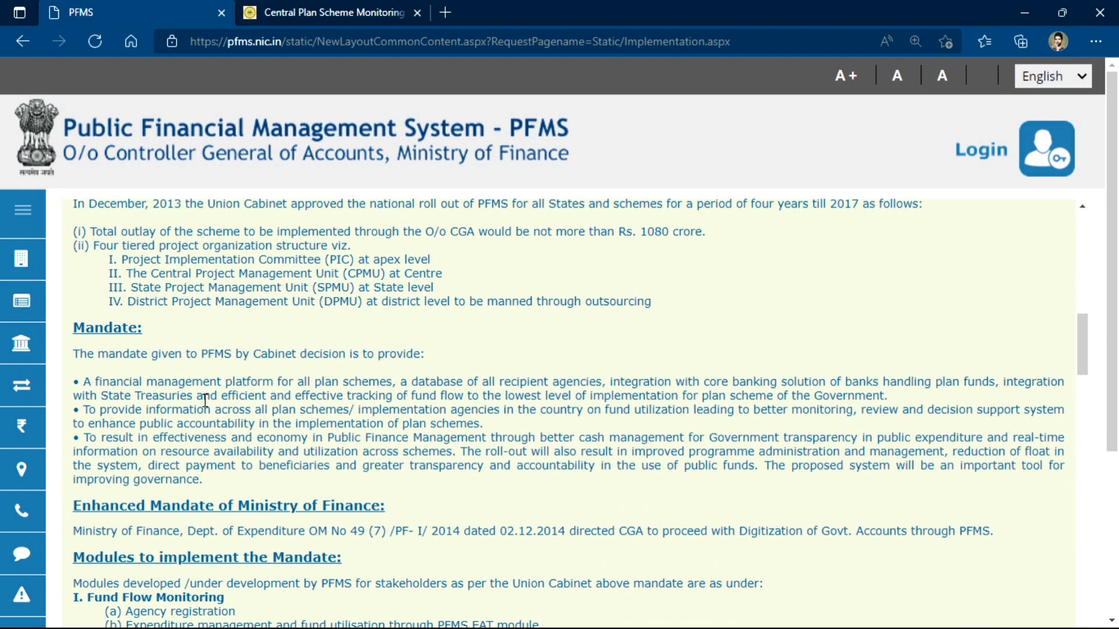
scroll(205, 400, "down", 5)
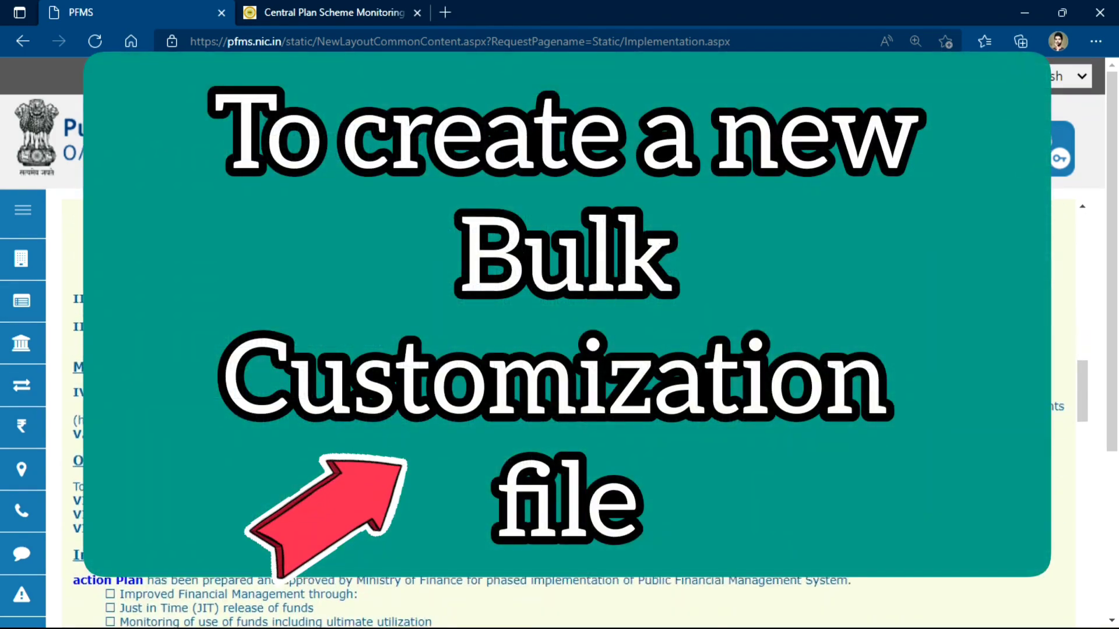
scroll(172, 358, "down", 2)
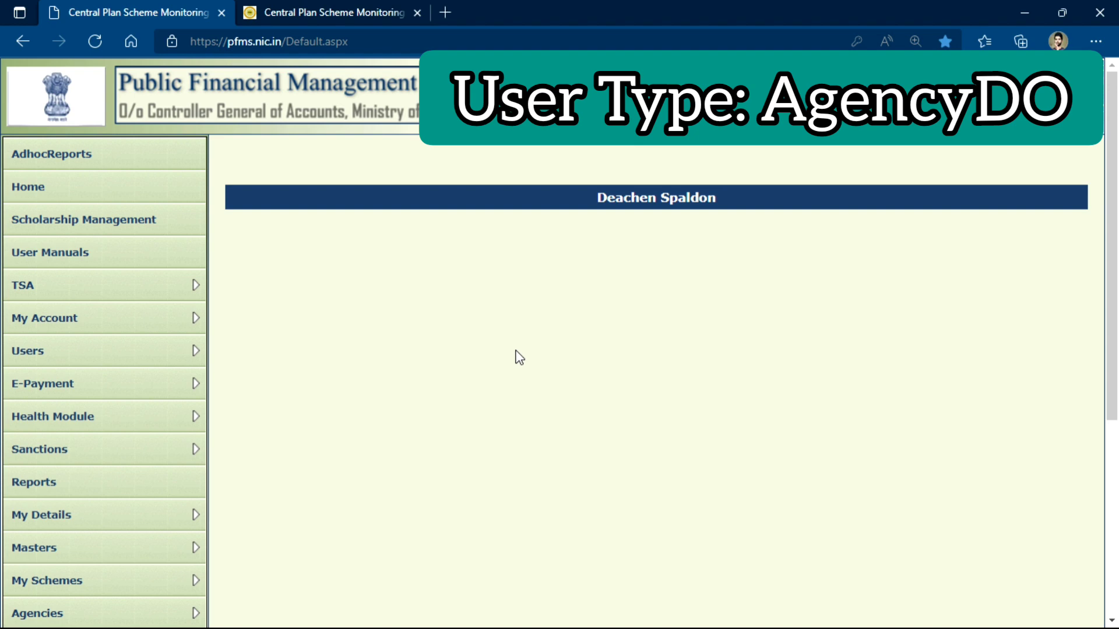
Step: Open the Bulk Customization using Excel page from the Masters section
scroll(519, 358, "down", 3)
scroll(519, 357, "down", 2)
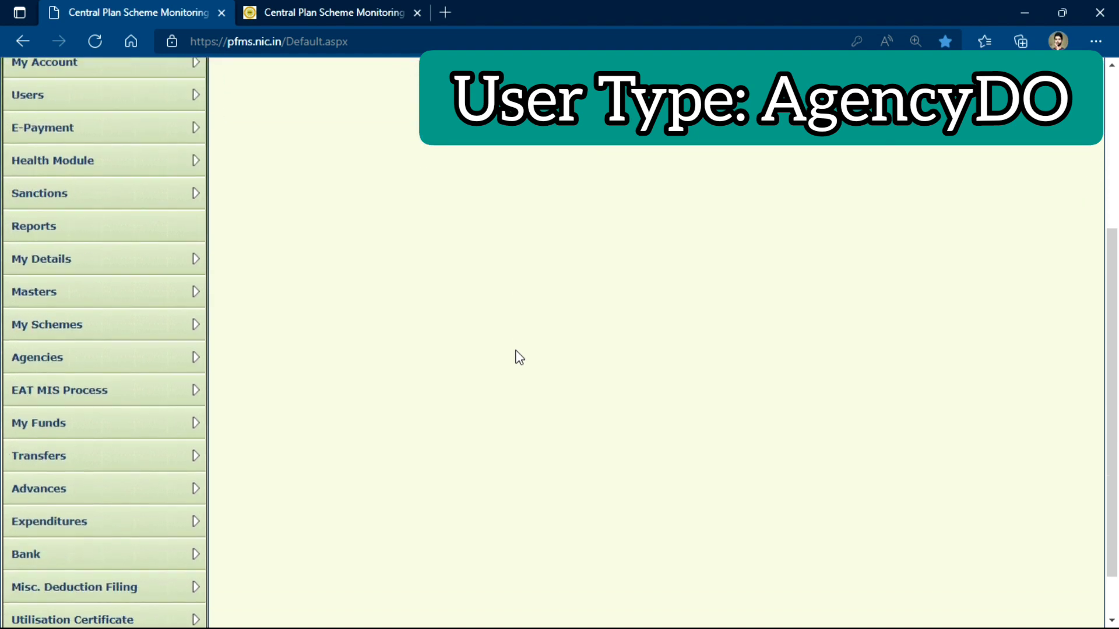
mouse_move(192, 299)
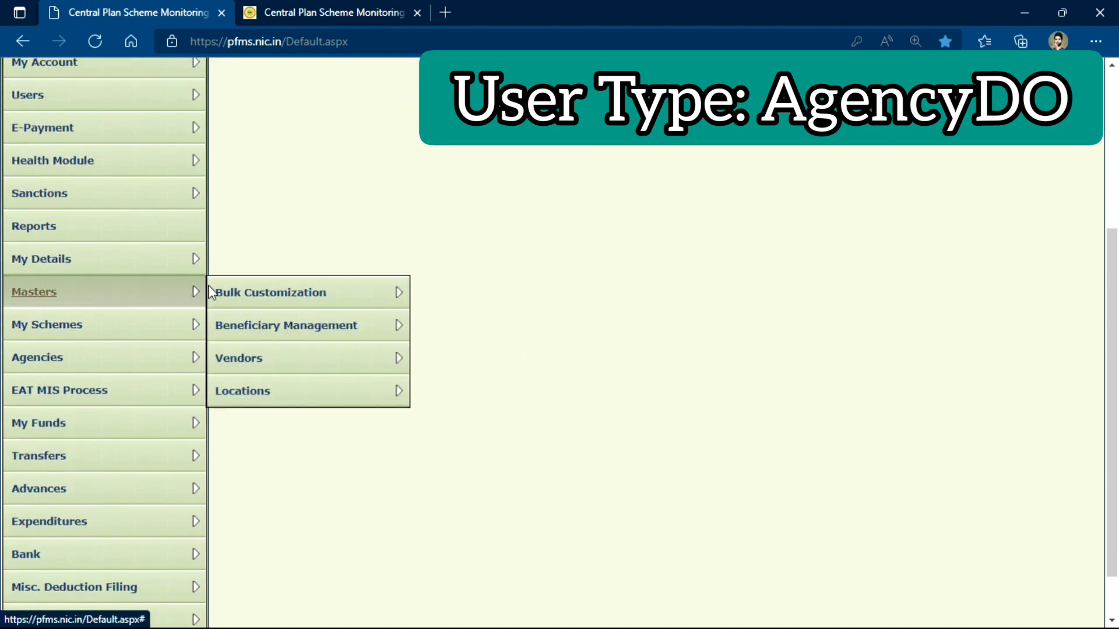
mouse_move(344, 288)
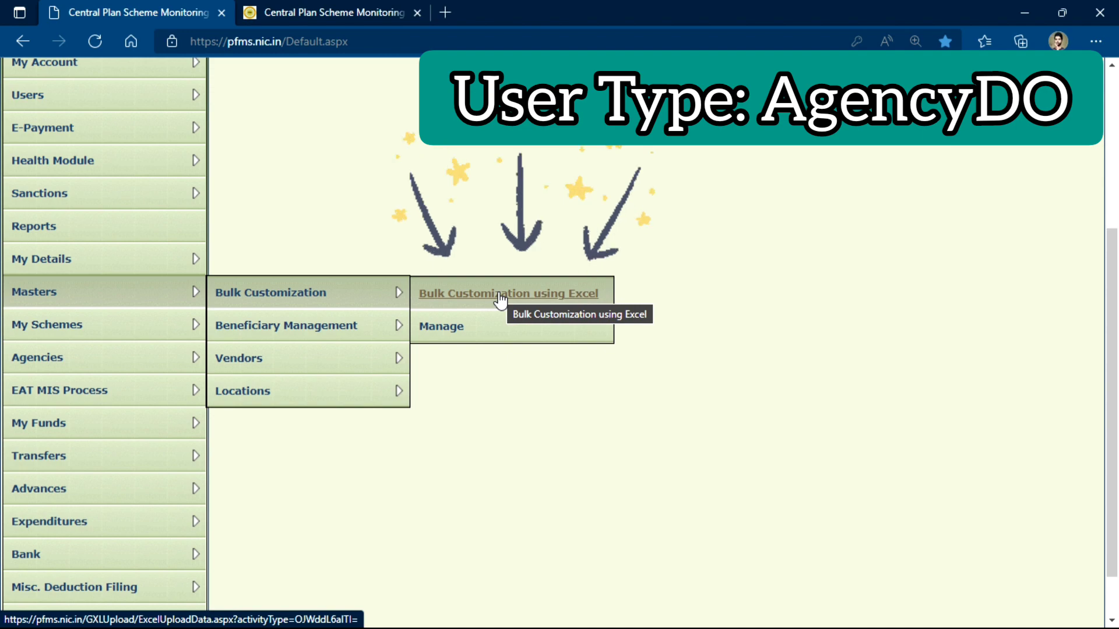
left_click(534, 296)
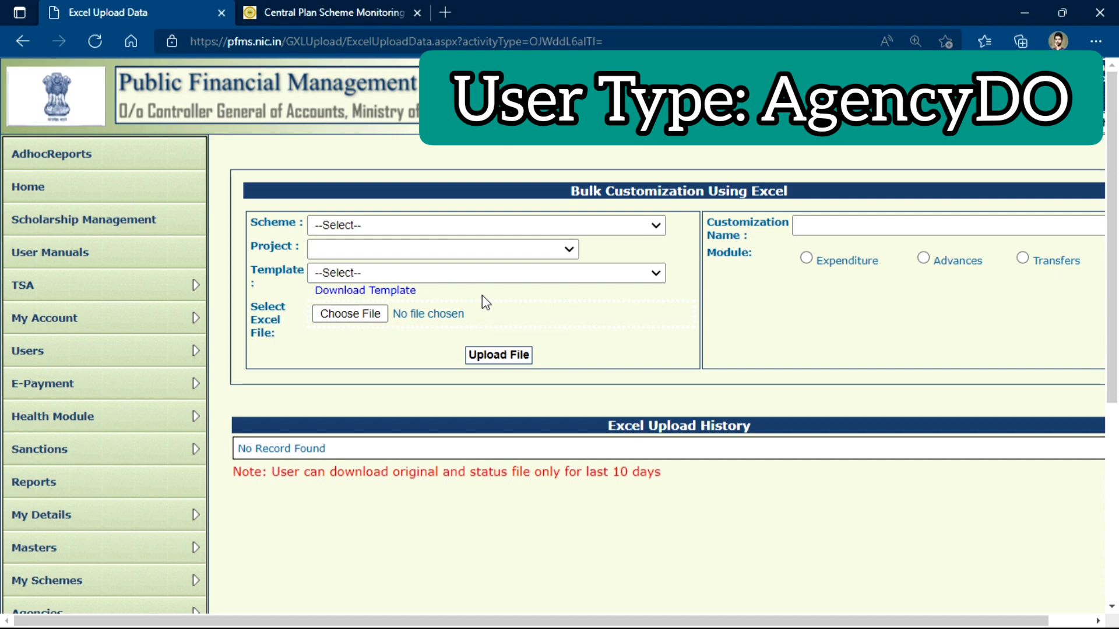
Step: Choose scheme LA29 - Watershed Development Component under PKMSY ladakh and download the Excel_Based_Bulk_Customization_Epayment template
left_click(463, 231)
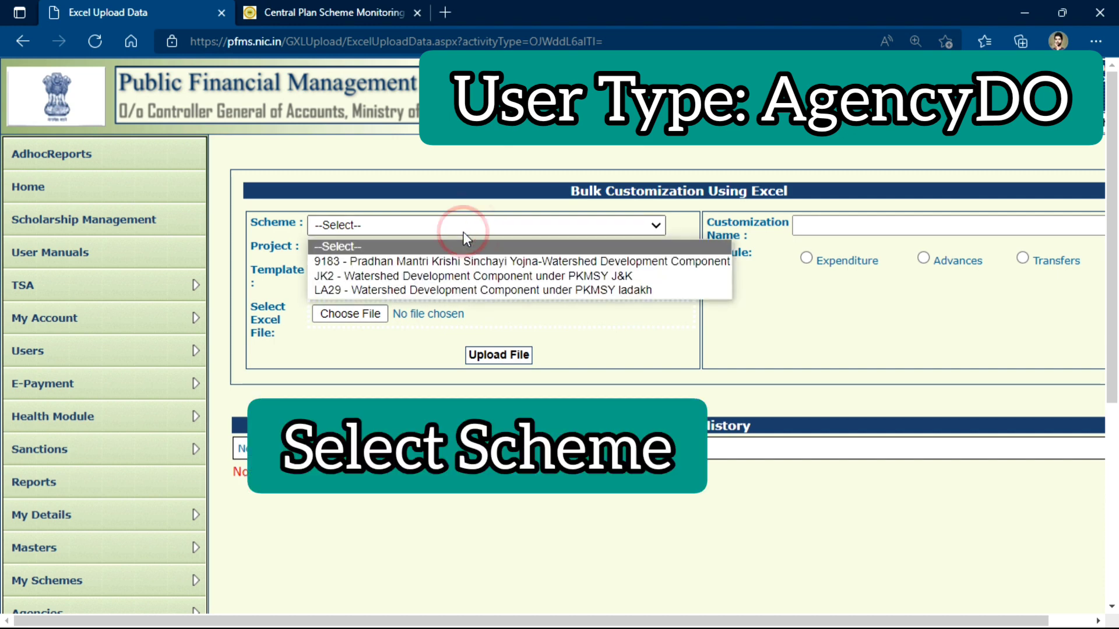
left_click(464, 289)
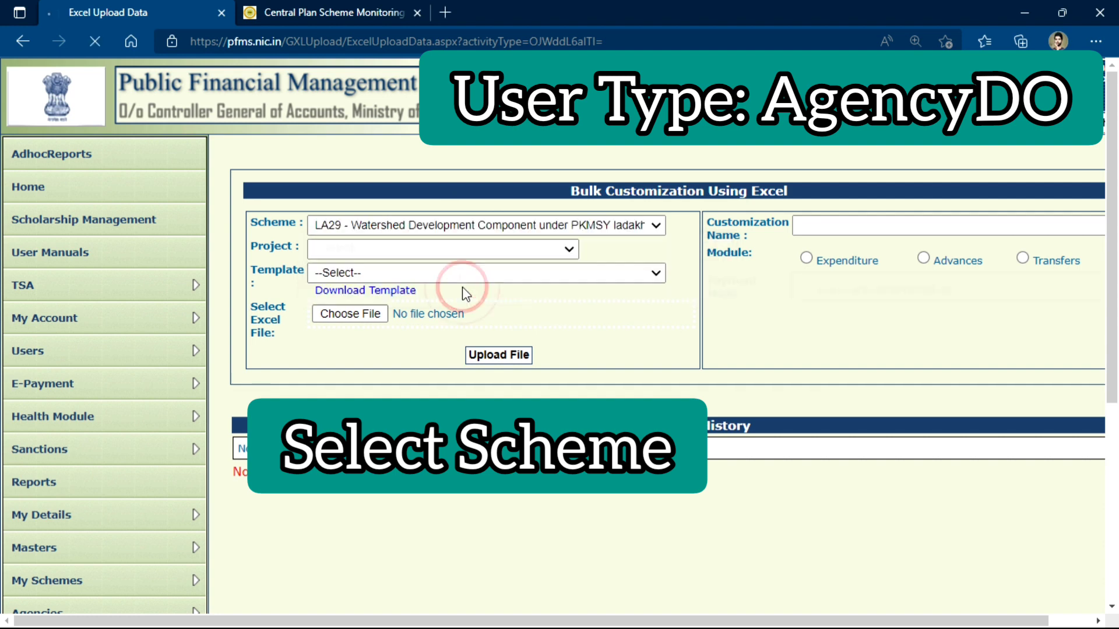
left_click(460, 274)
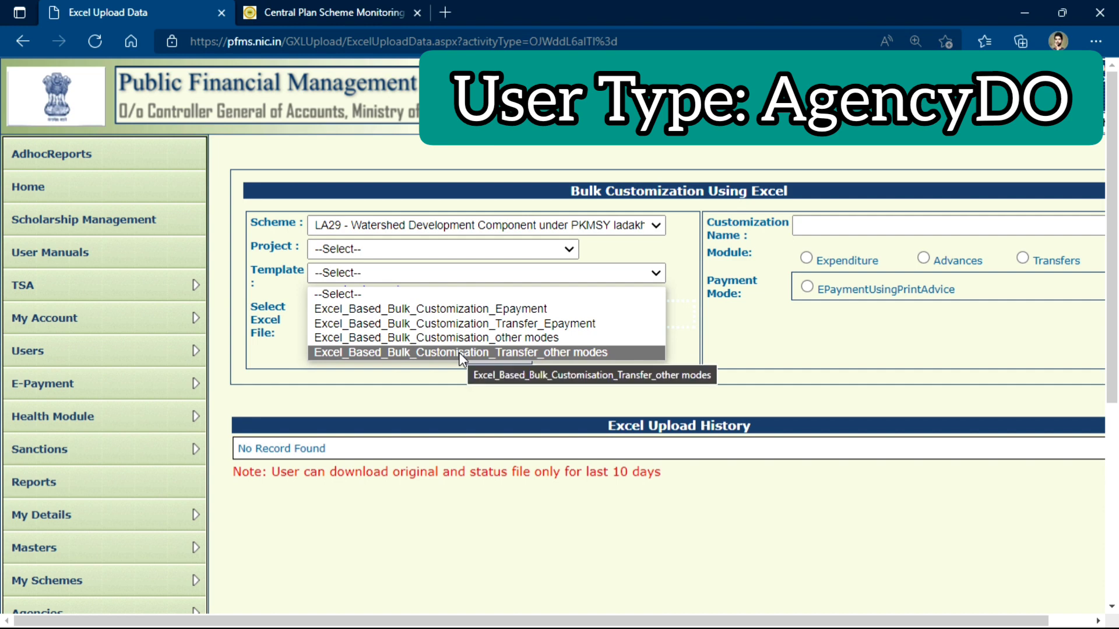
left_click(456, 309)
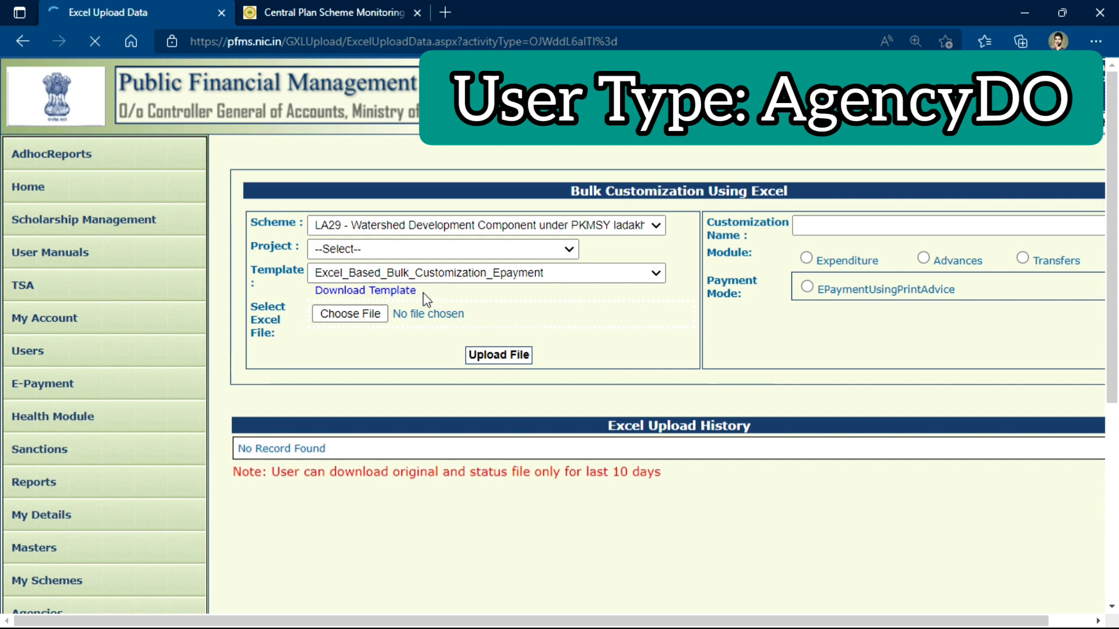
left_click(403, 298)
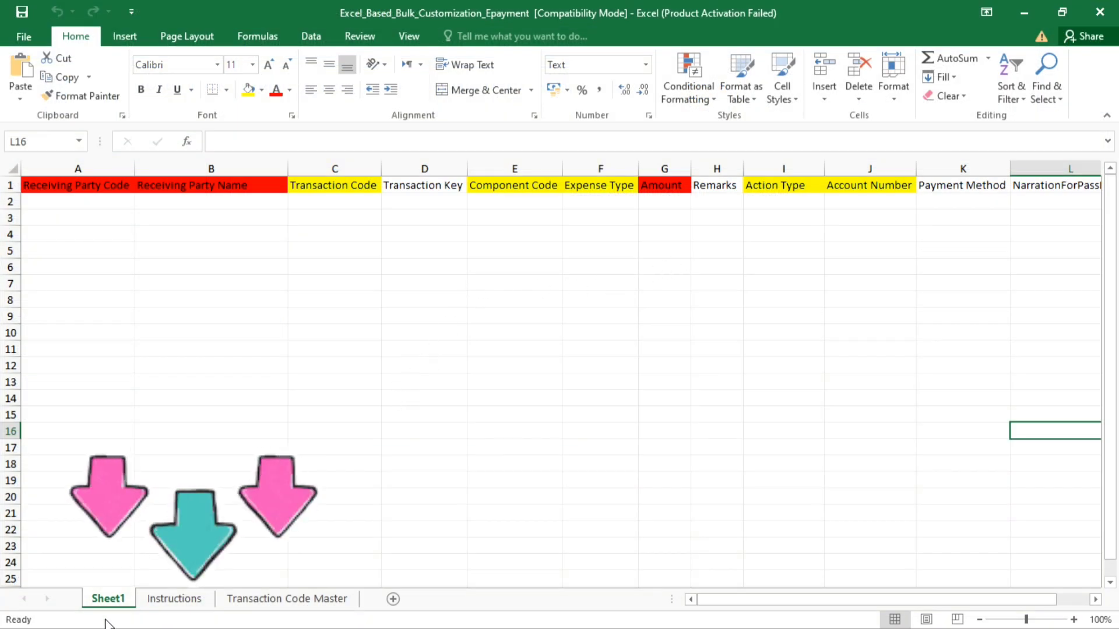
Step: In the downloaded Excel template, review the Instructions sheet and look up the security deposit code in Transaction Code Master
left_click(174, 600)
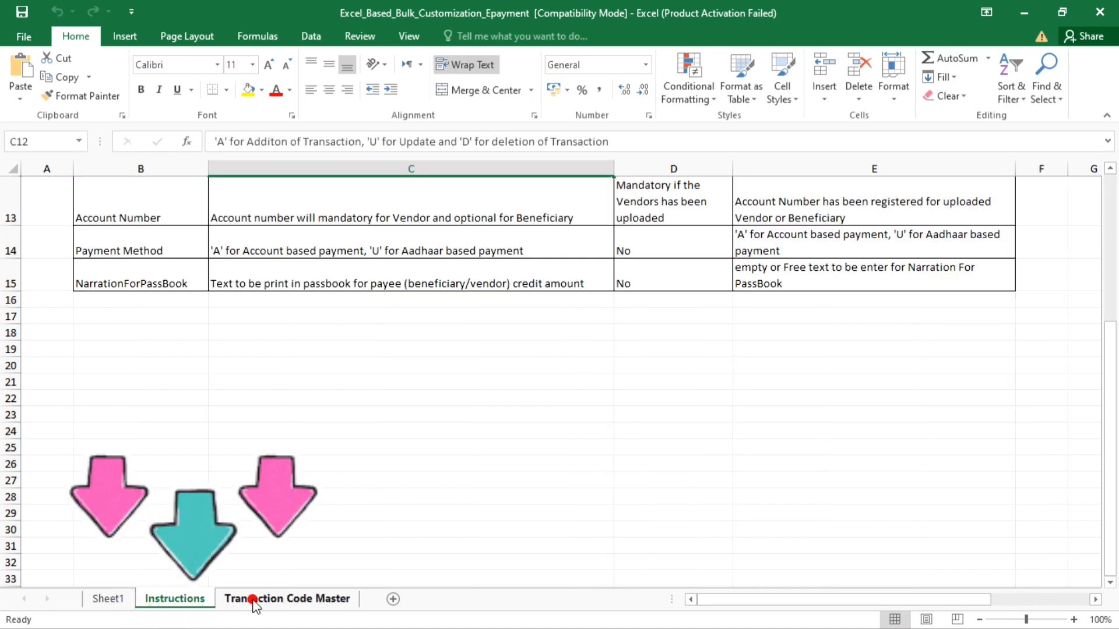
left_click(254, 601)
left_click(175, 601)
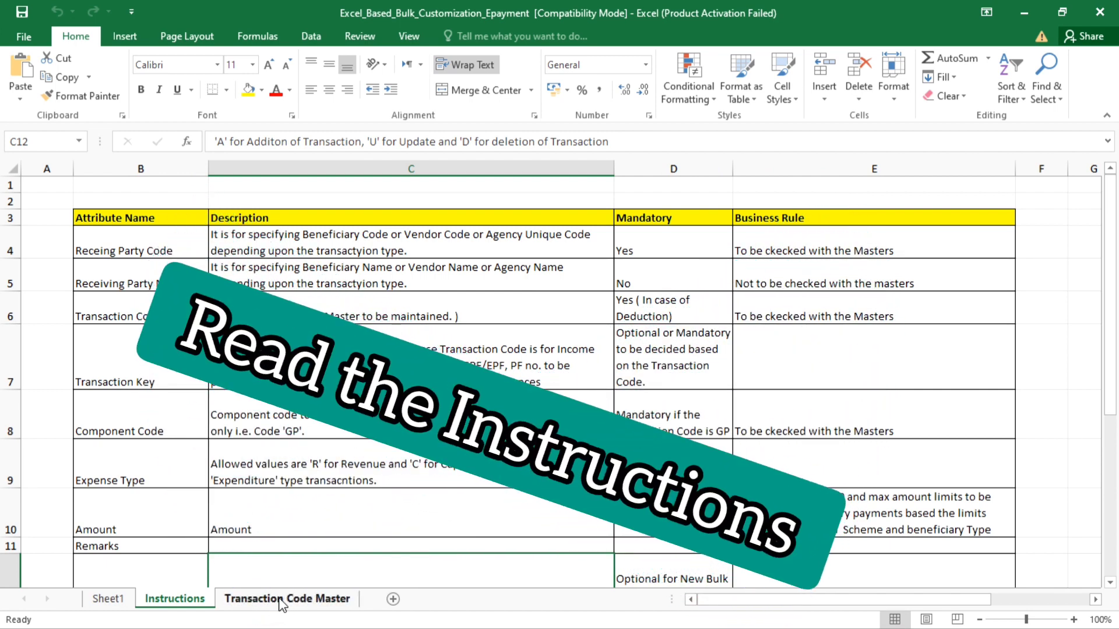
left_click(279, 601)
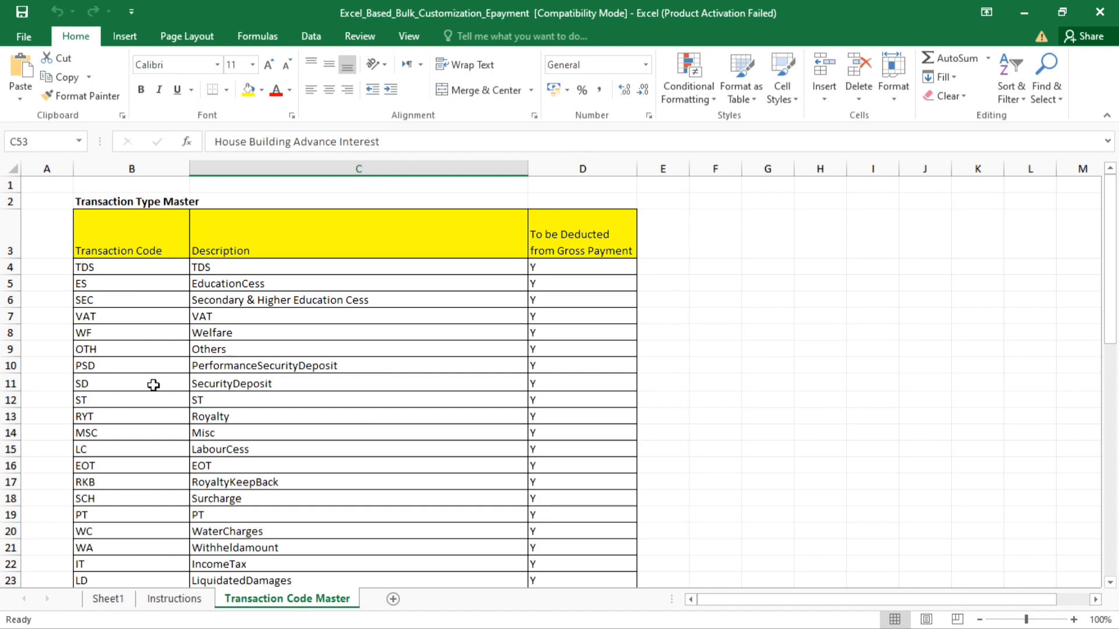
scroll(153, 386, "down", 1)
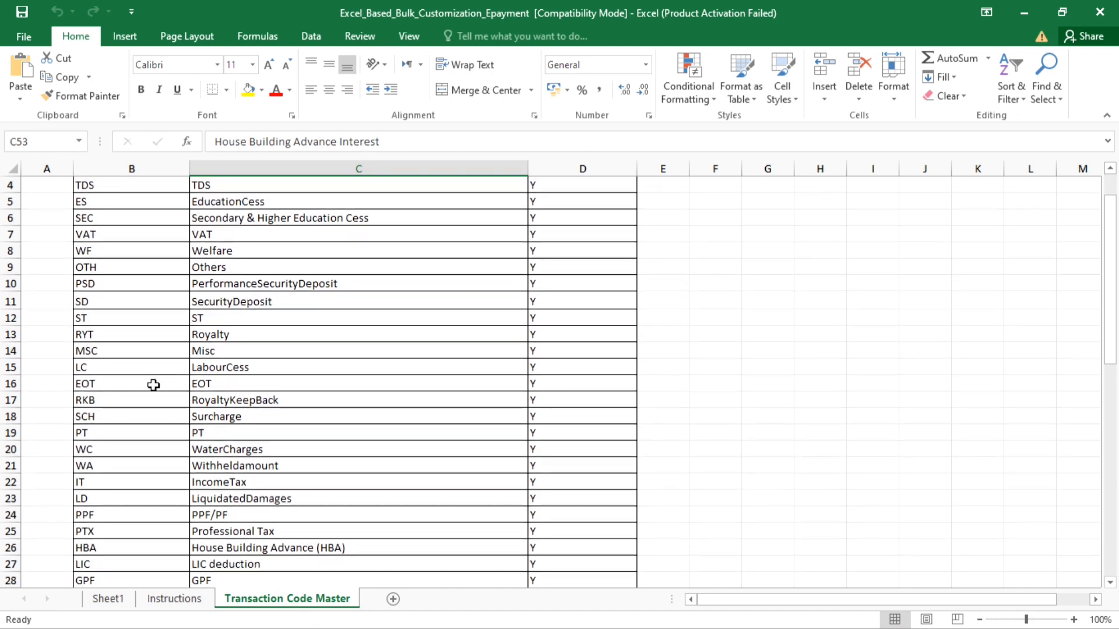
left_click(252, 307)
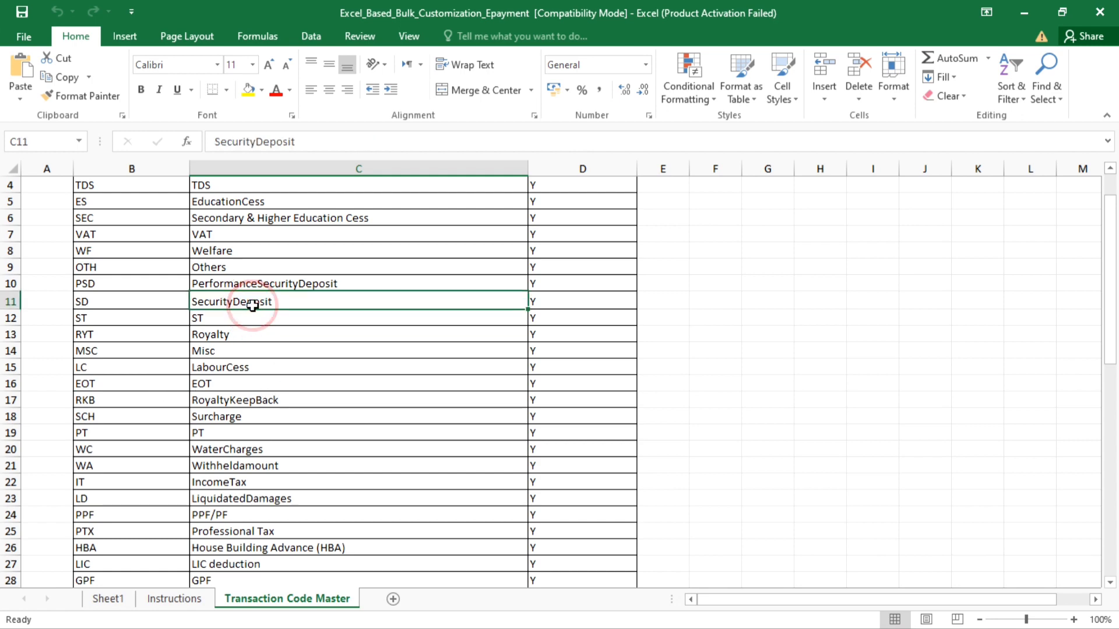
left_click(113, 303)
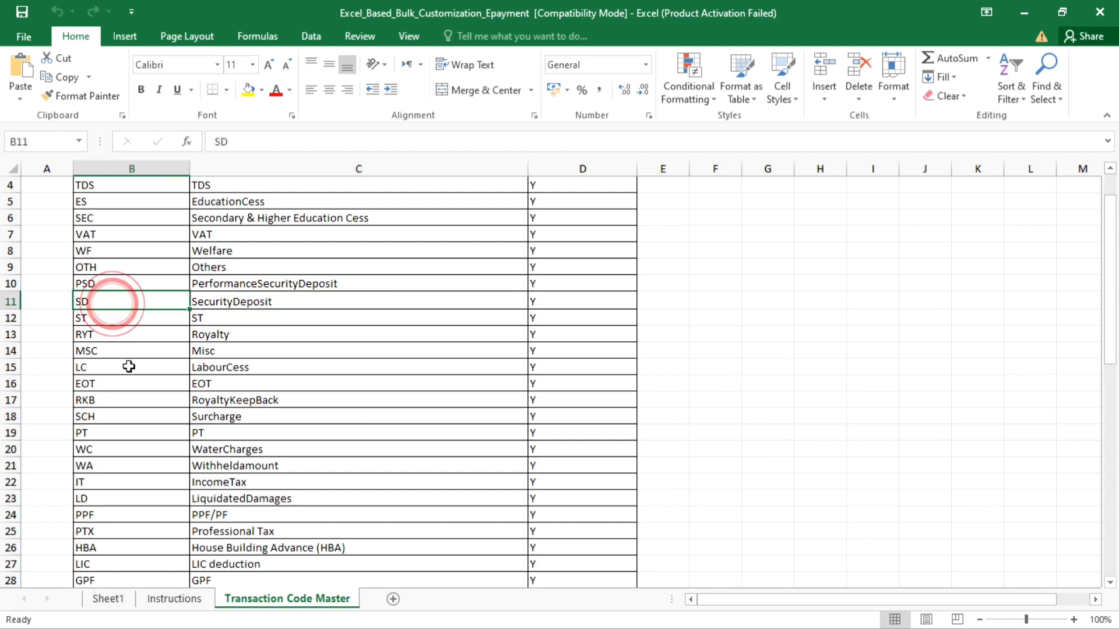
Step: Check where the Transaction Code belongs on Sheet1 and look up the TDS code in Transaction Code Master
left_click(107, 599)
left_click(337, 204)
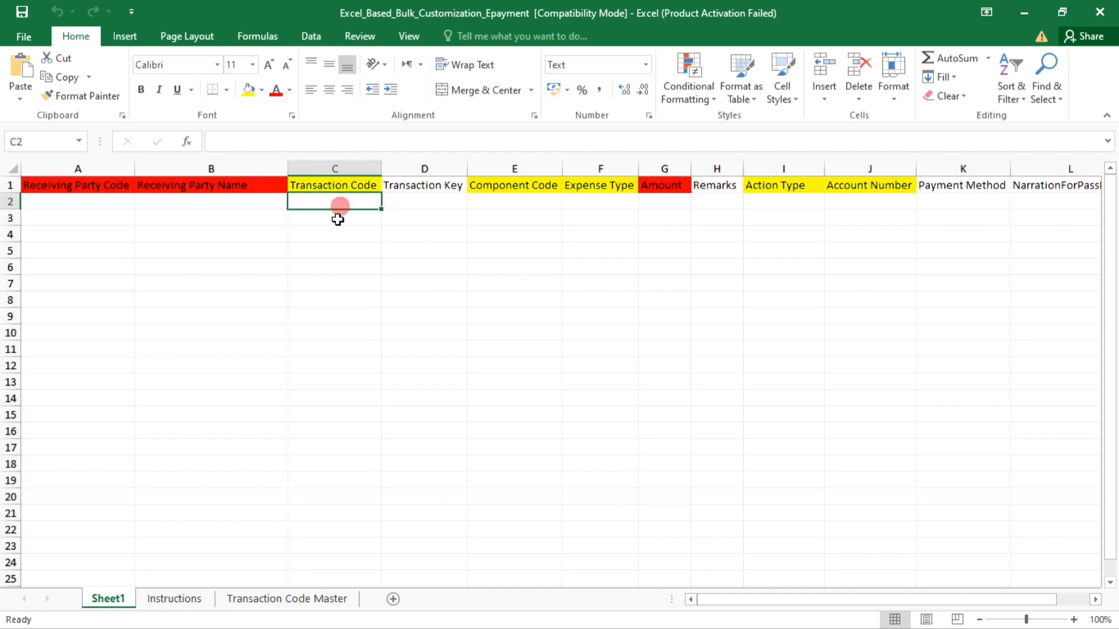
left_click(333, 250)
key("ctrl+Page_Down")
key("ctrl+Page_Down")
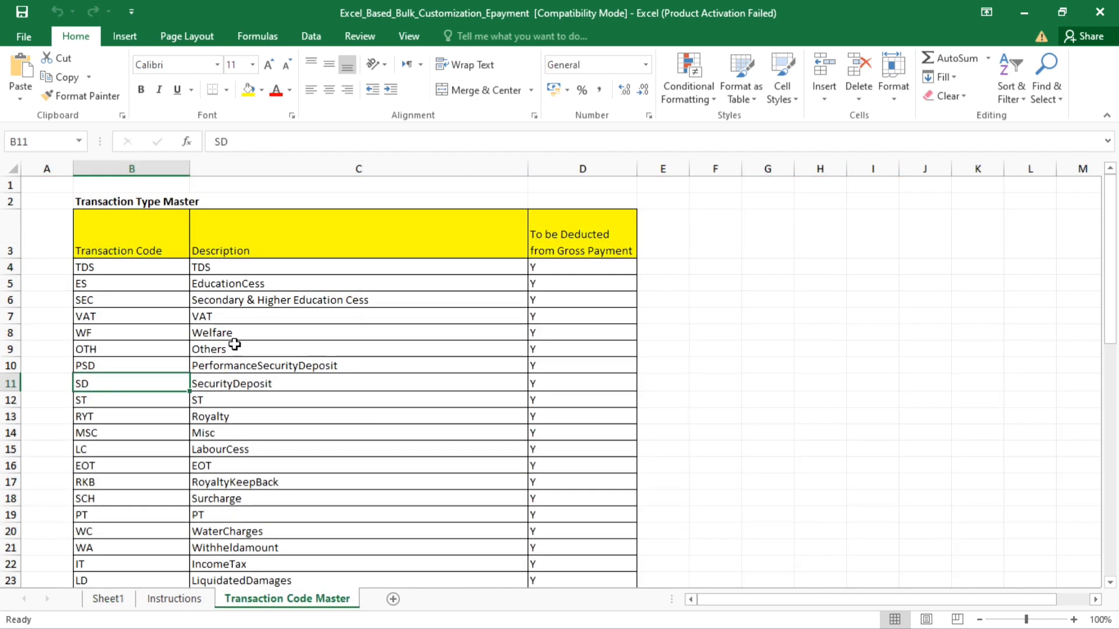
left_click(165, 266)
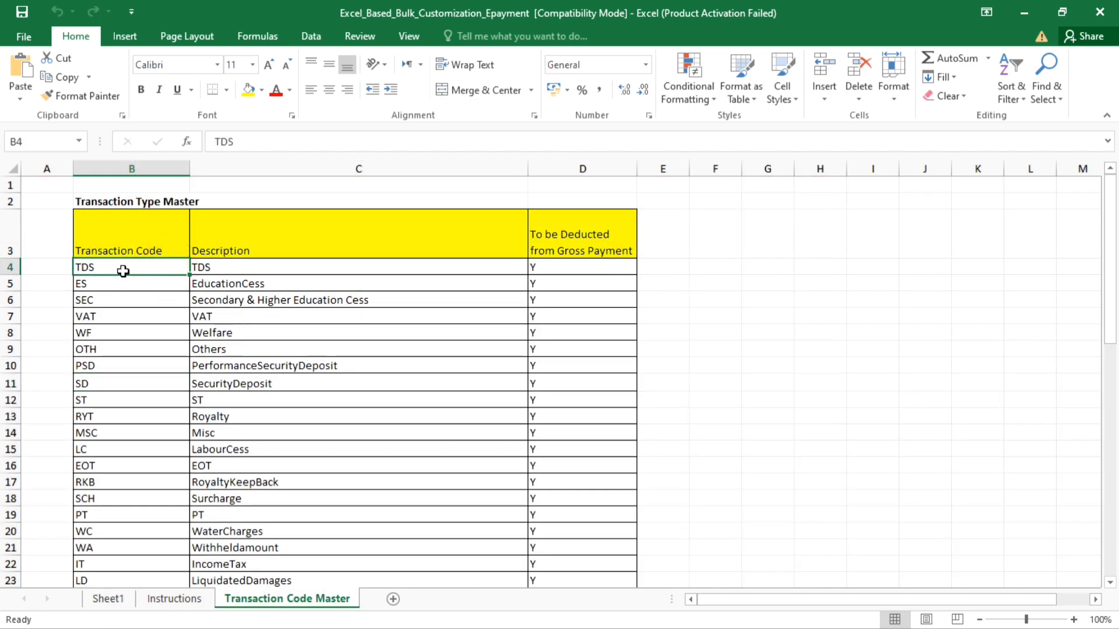
left_click(109, 599)
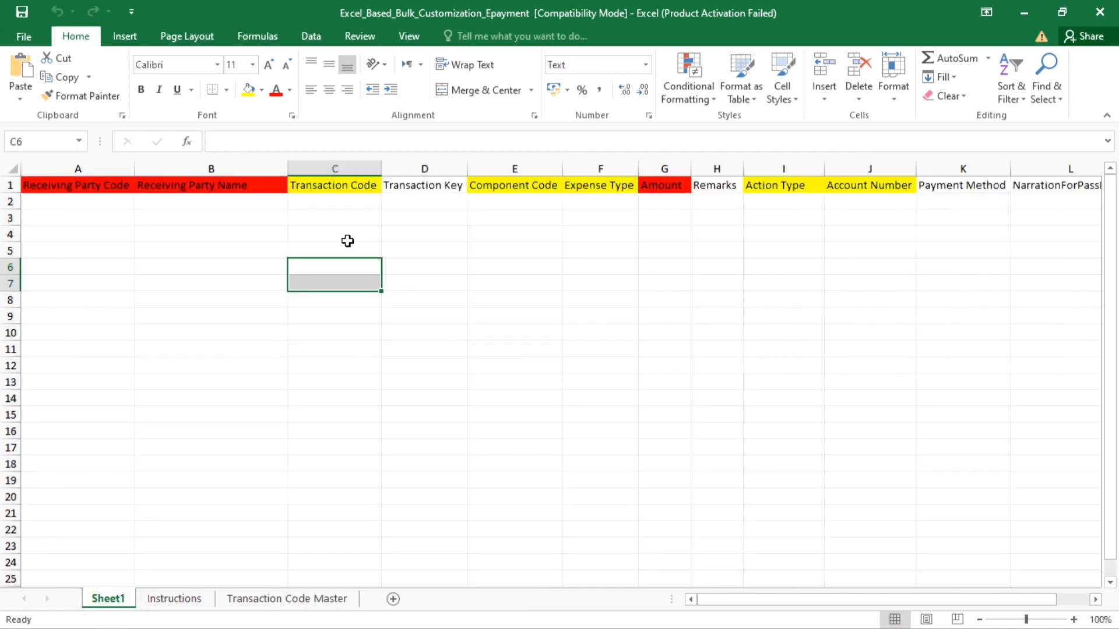
left_click(350, 264)
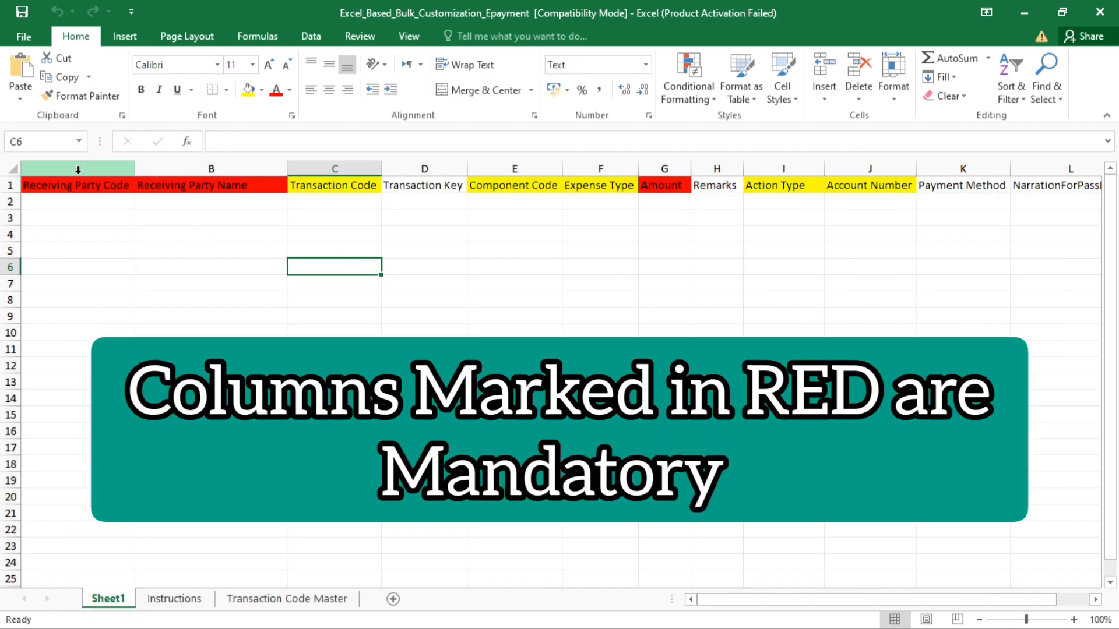
Step: Examine the red columns Receiving Party Code, Receiving Party Name and Amount on Sheet1
left_click(77, 169)
left_click(225, 168)
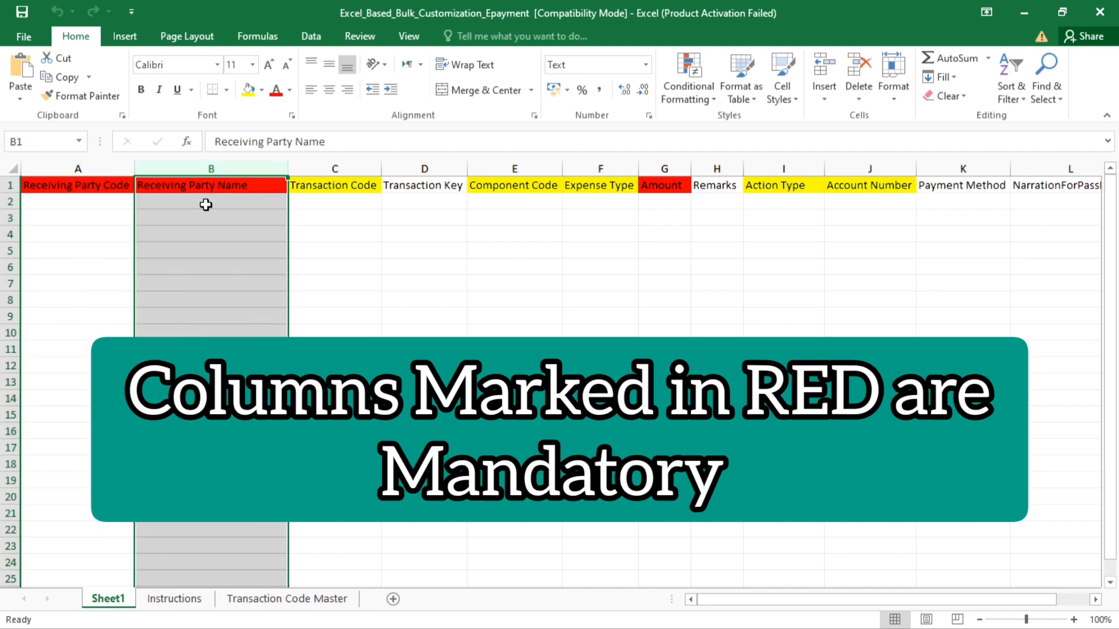
left_click(97, 204)
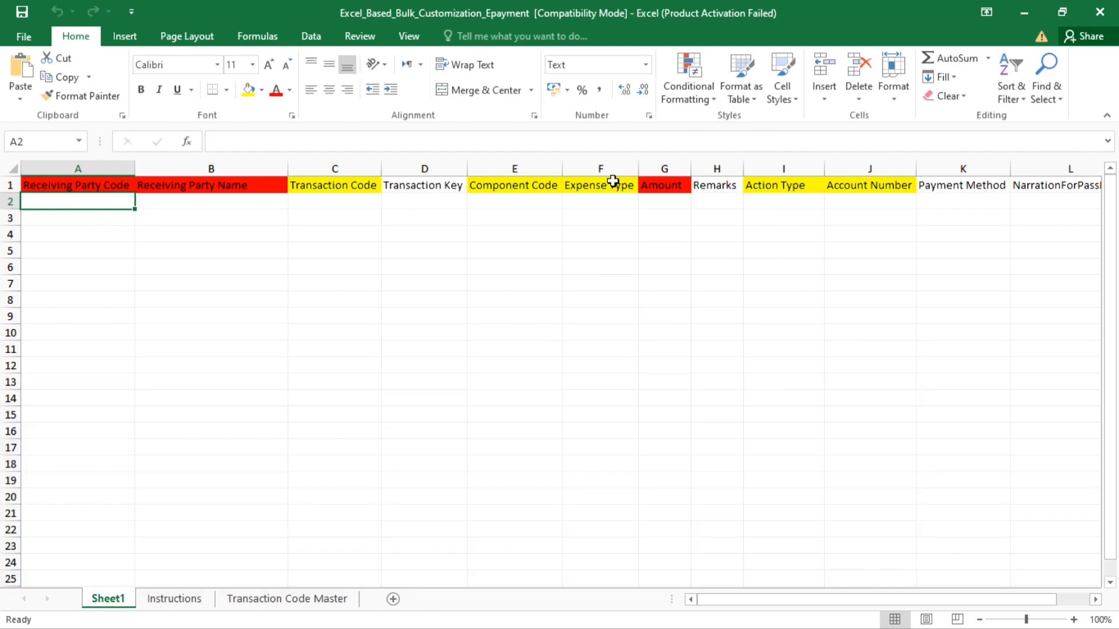
left_click(187, 169)
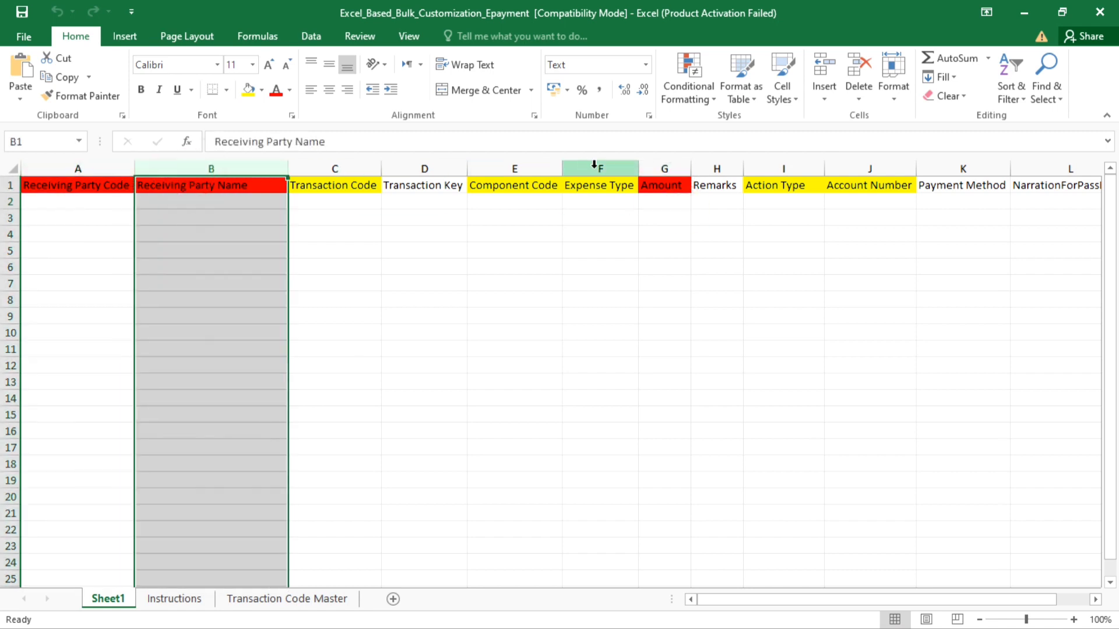
left_click(662, 167)
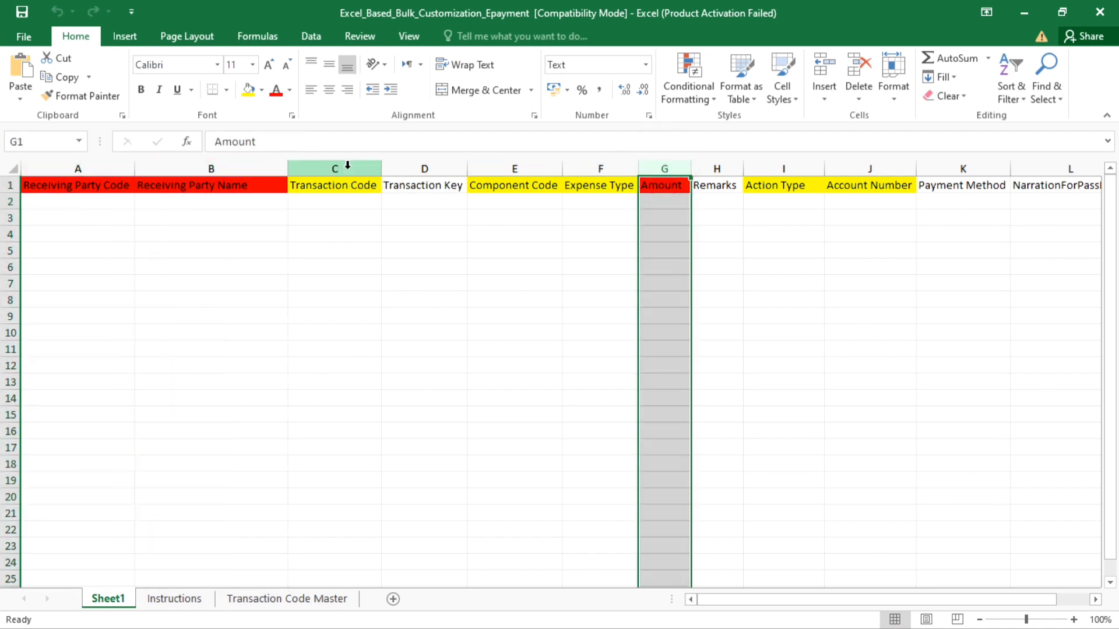
Step: Examine the Transaction Code, Transaction Key, Component Code and Expense Type columns on Sheet1
left_click(348, 168)
left_click(422, 169)
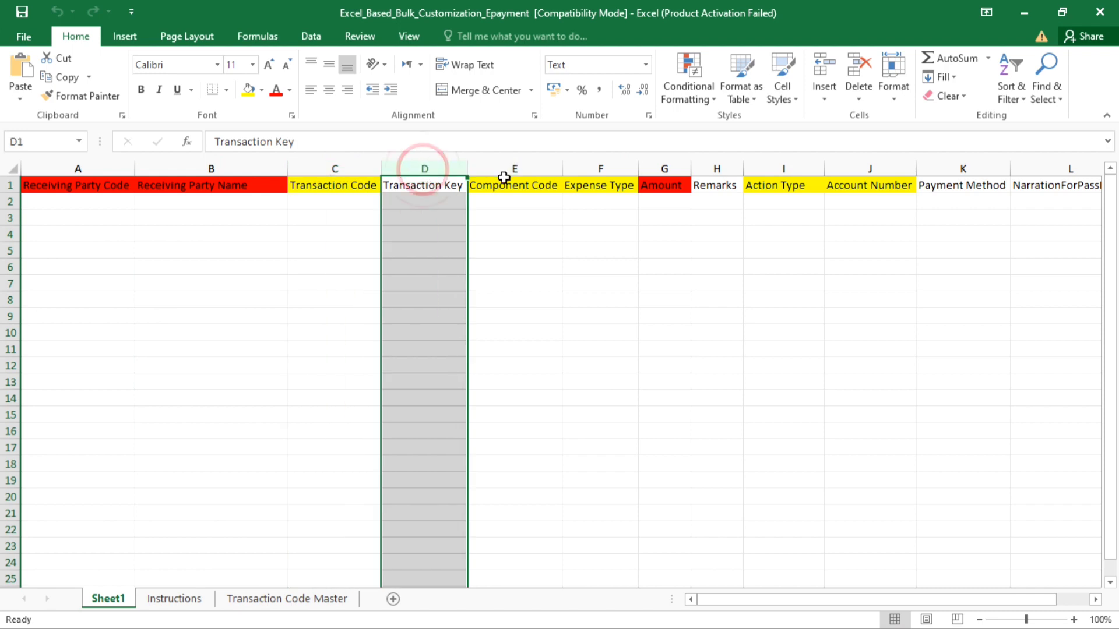
left_click(514, 158)
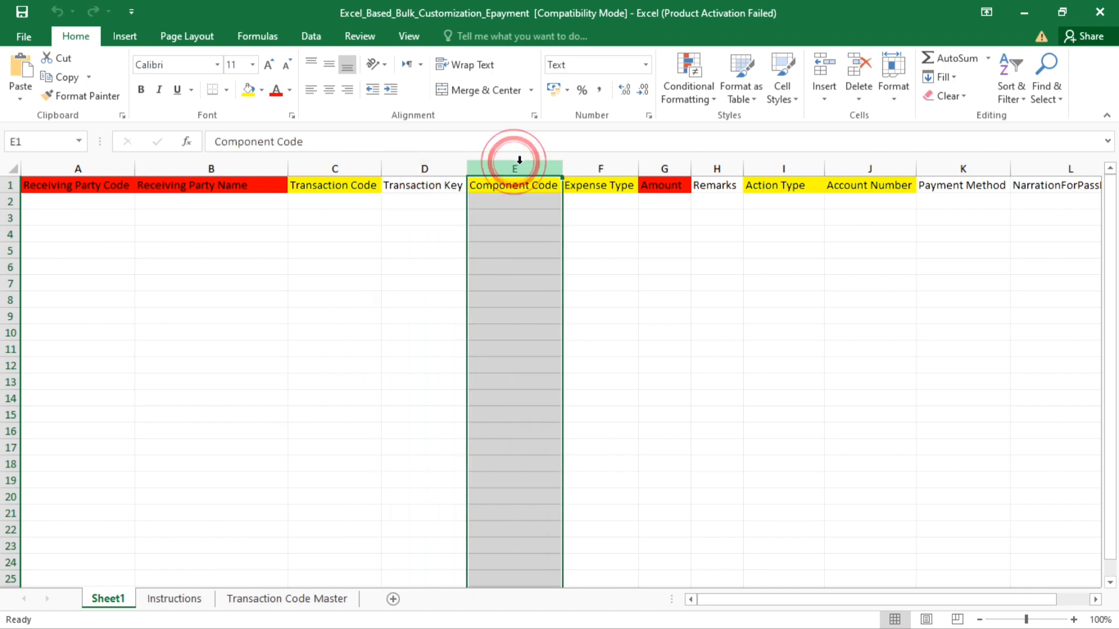
left_click(586, 159)
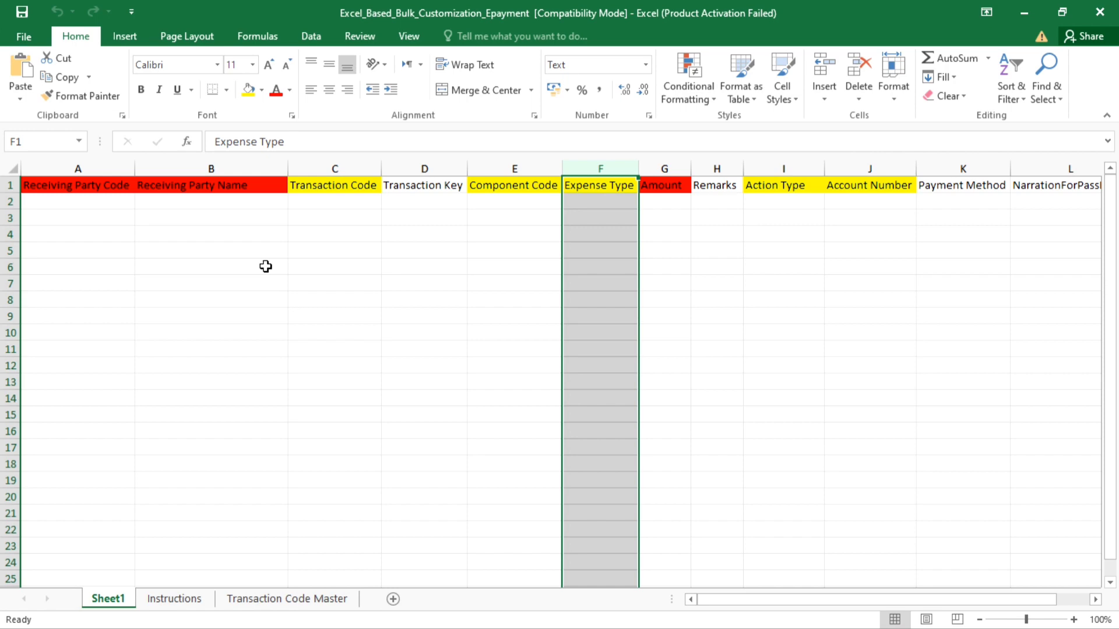
Step: Save a copy of the template workbook as New in New folder under Downloads
left_click(37, 34)
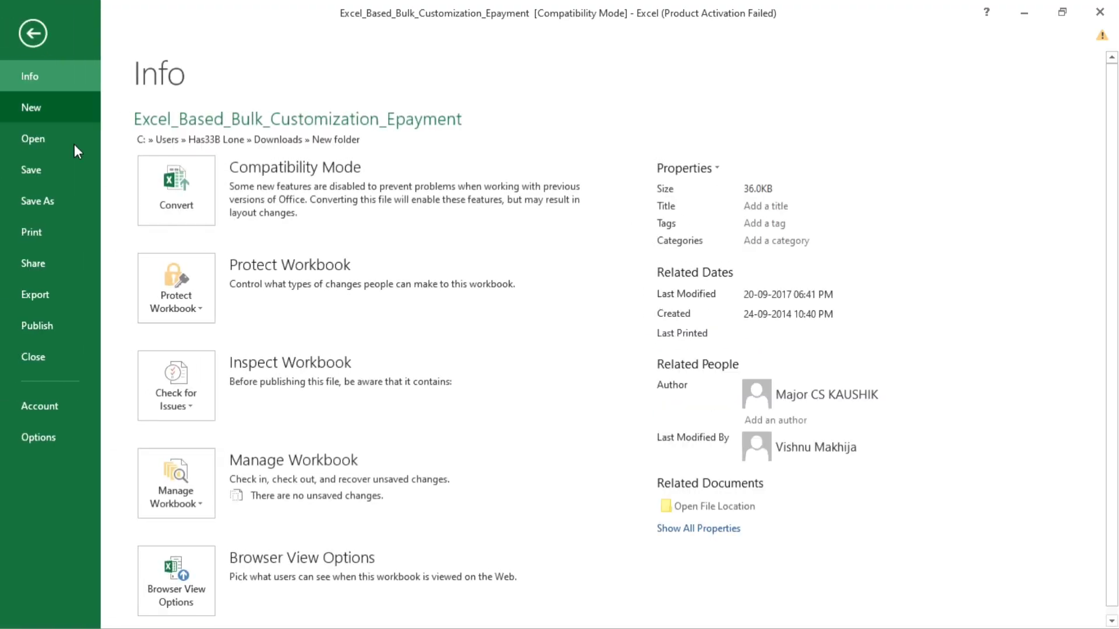
left_click(54, 204)
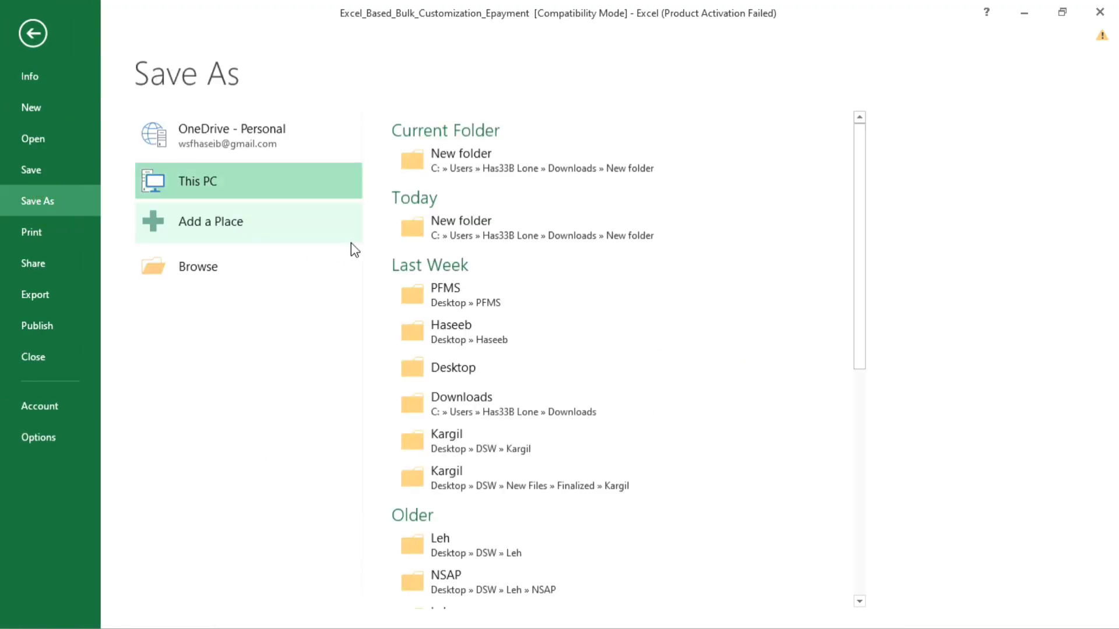
left_click(460, 227)
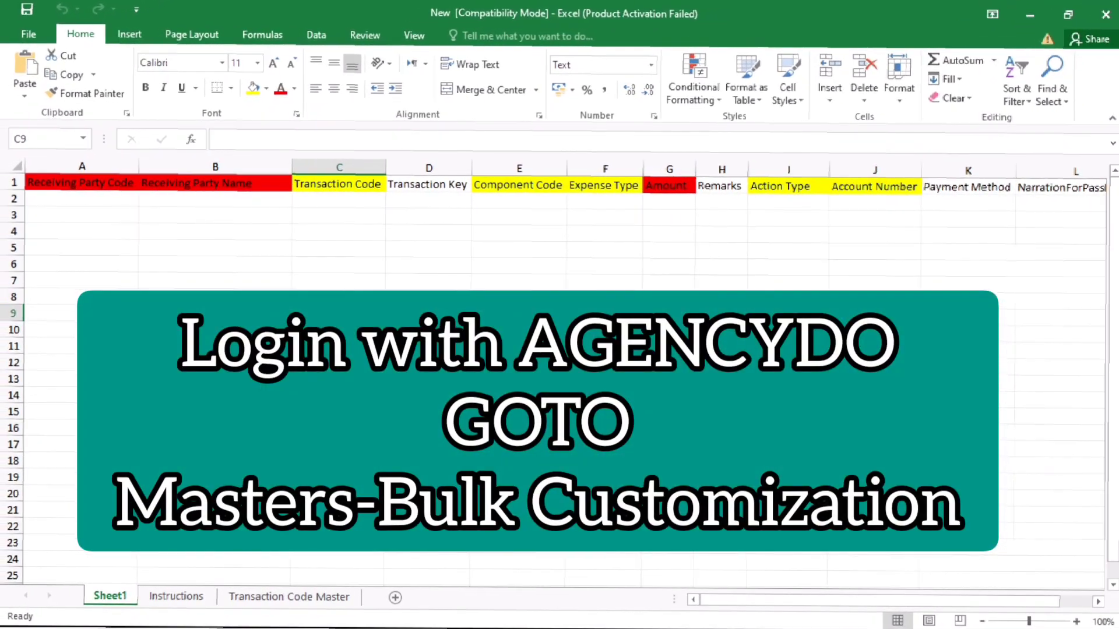
Step: Switch to the PFMS page in the browser and name the customization C00001, with module Expenditure for Vendors
key("super+Tab")
left_click(464, 194)
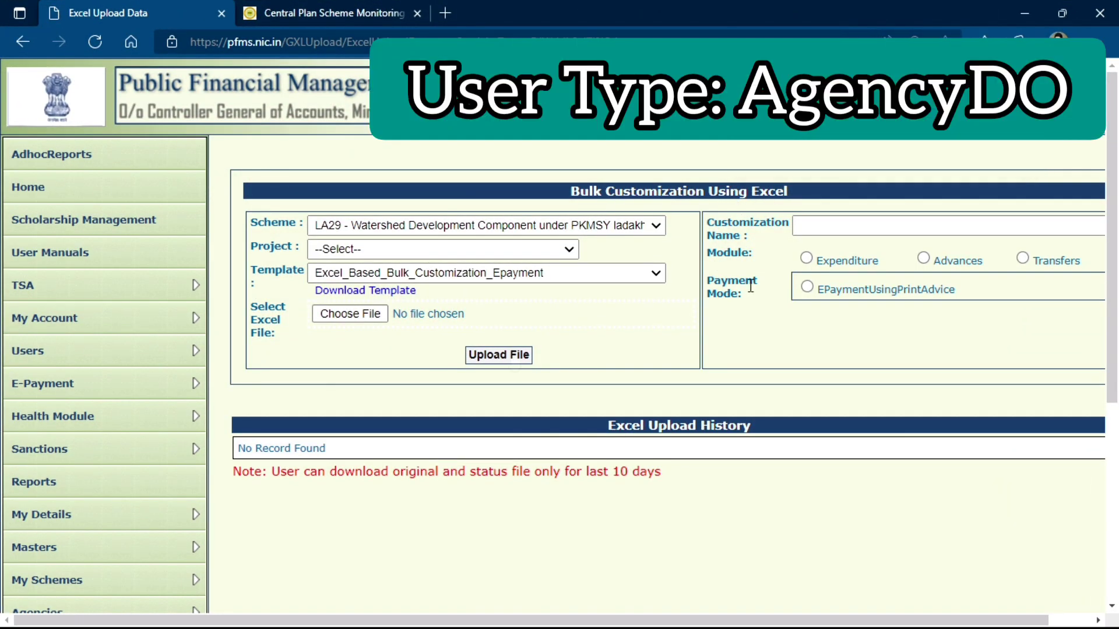
left_click(824, 229)
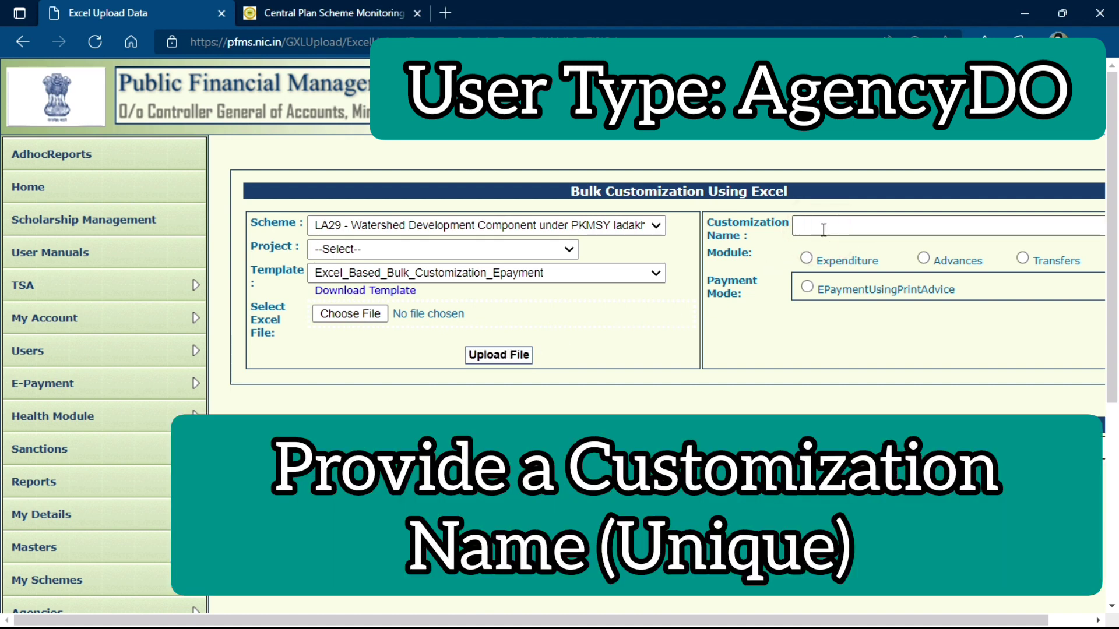
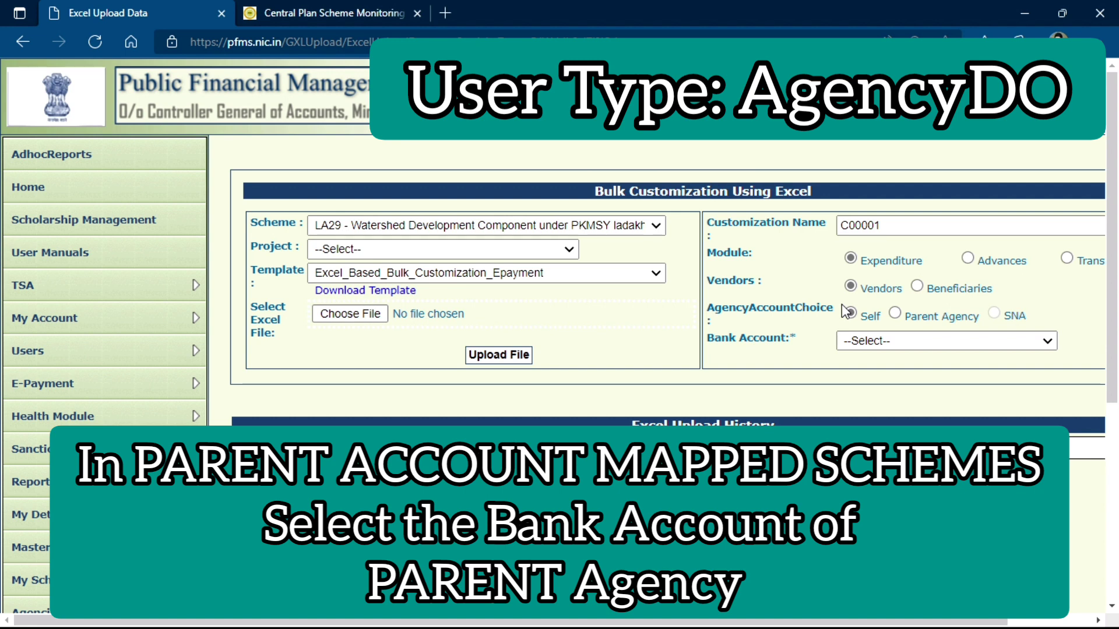
Step: Set the agency account choice to Self with the agency's bank account and use EPaymentUsingPrintAdvice as payment mode
left_click(895, 313)
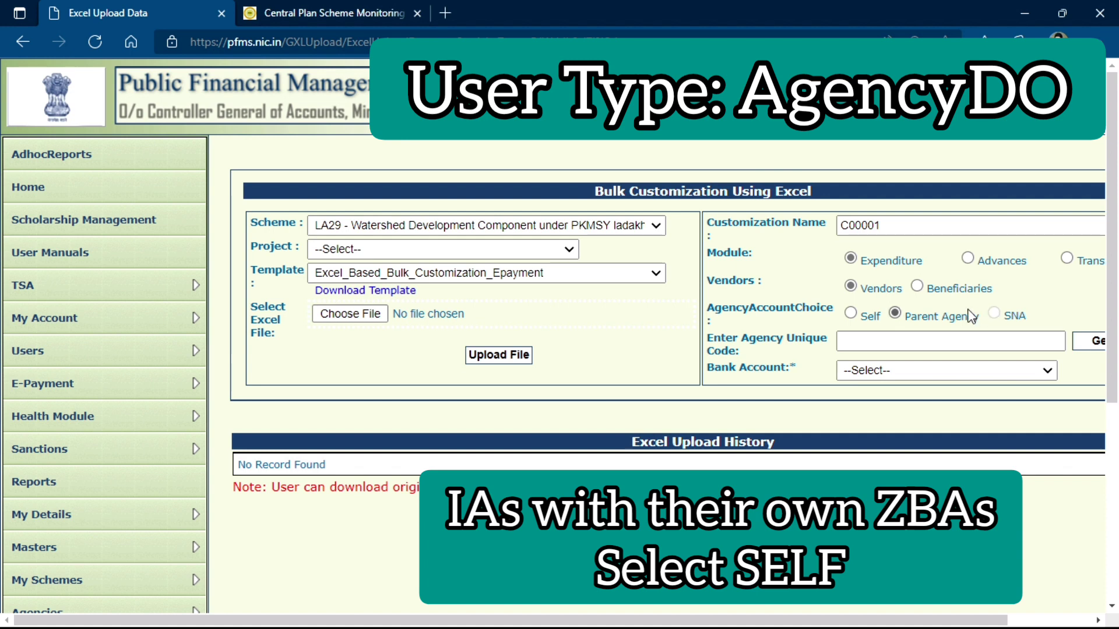
left_click(850, 315)
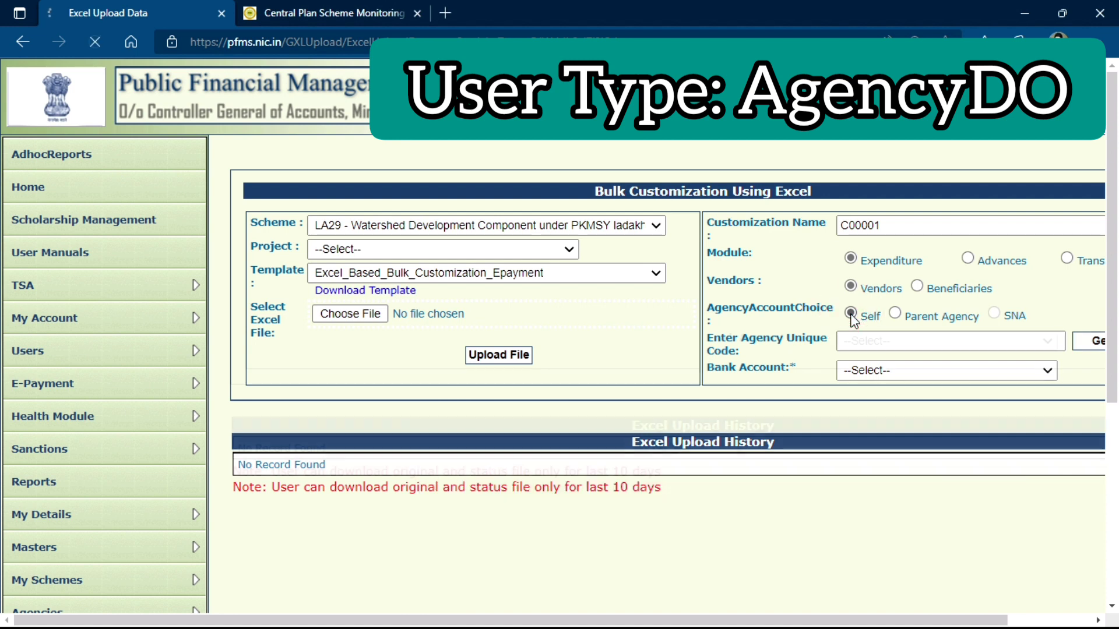
left_click(853, 340)
left_click(863, 376)
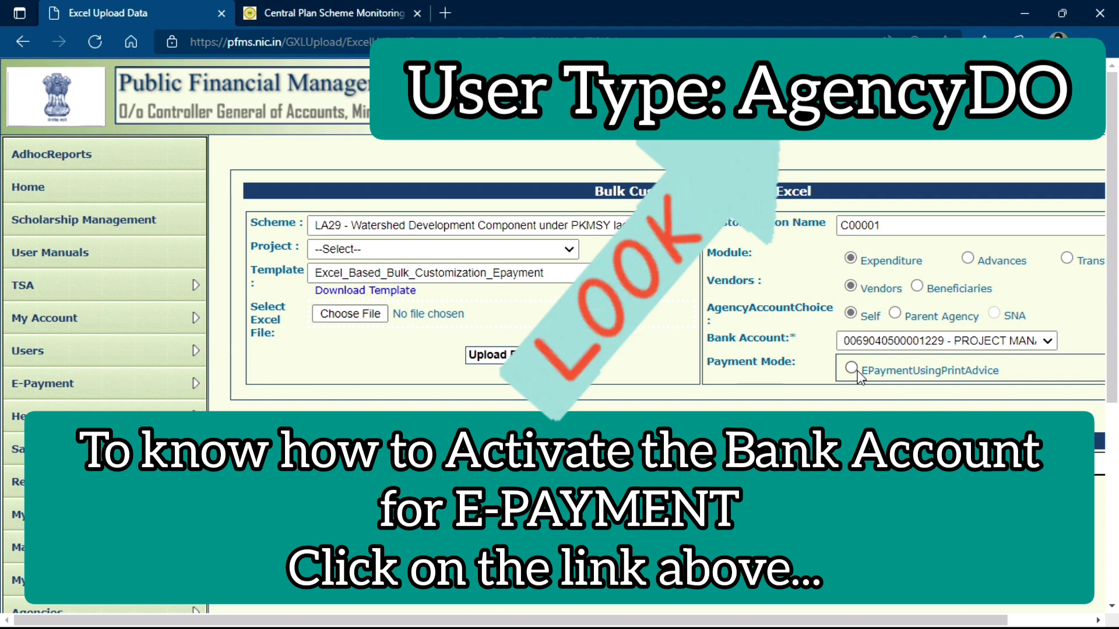
left_click(852, 370)
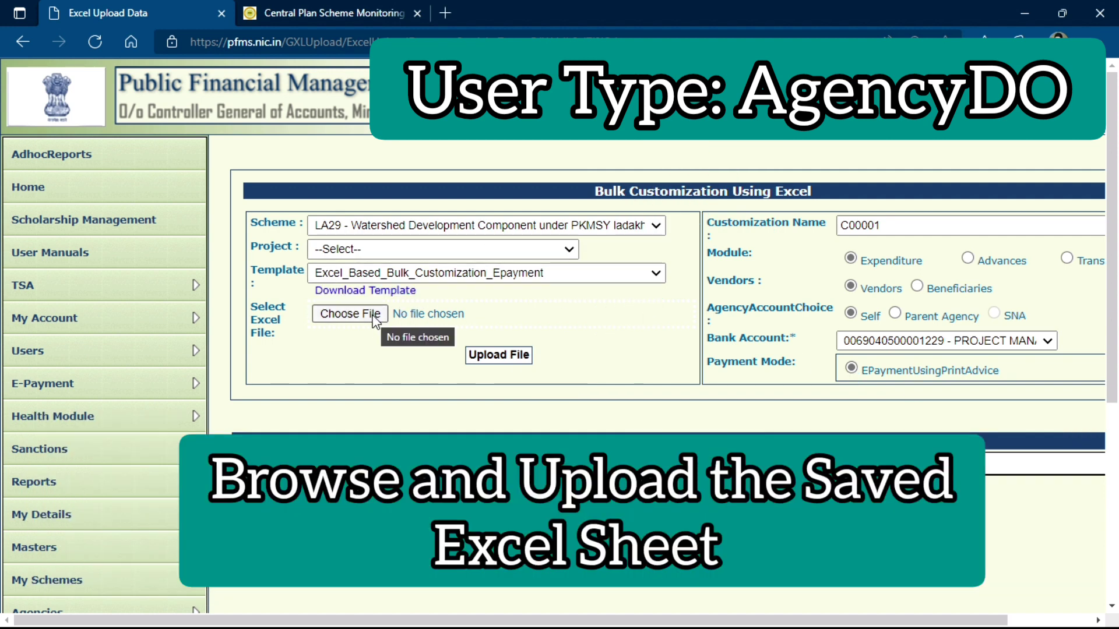
Step: Upload New.xls as the bulk customization file and check its record counts in the Excel Upload History
left_click(375, 318)
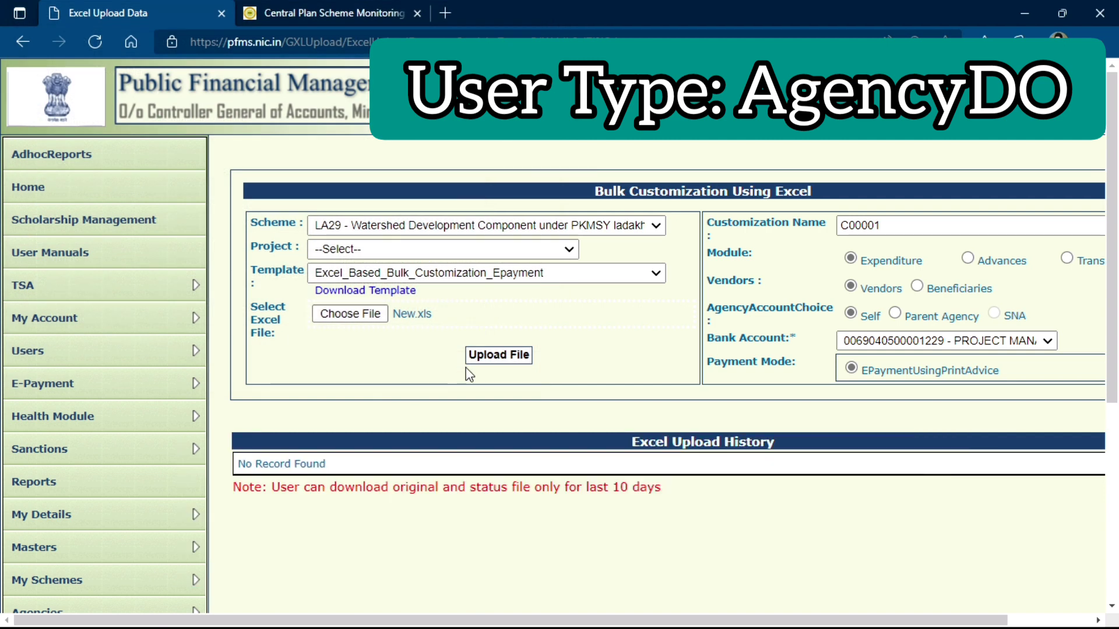
left_click(508, 361)
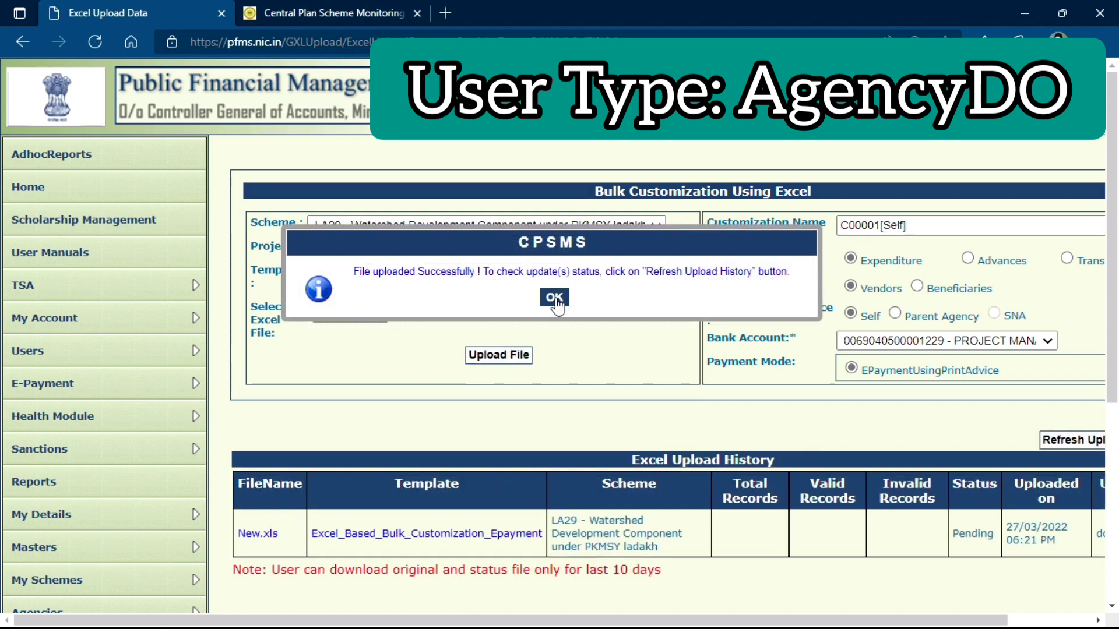
left_click(555, 298)
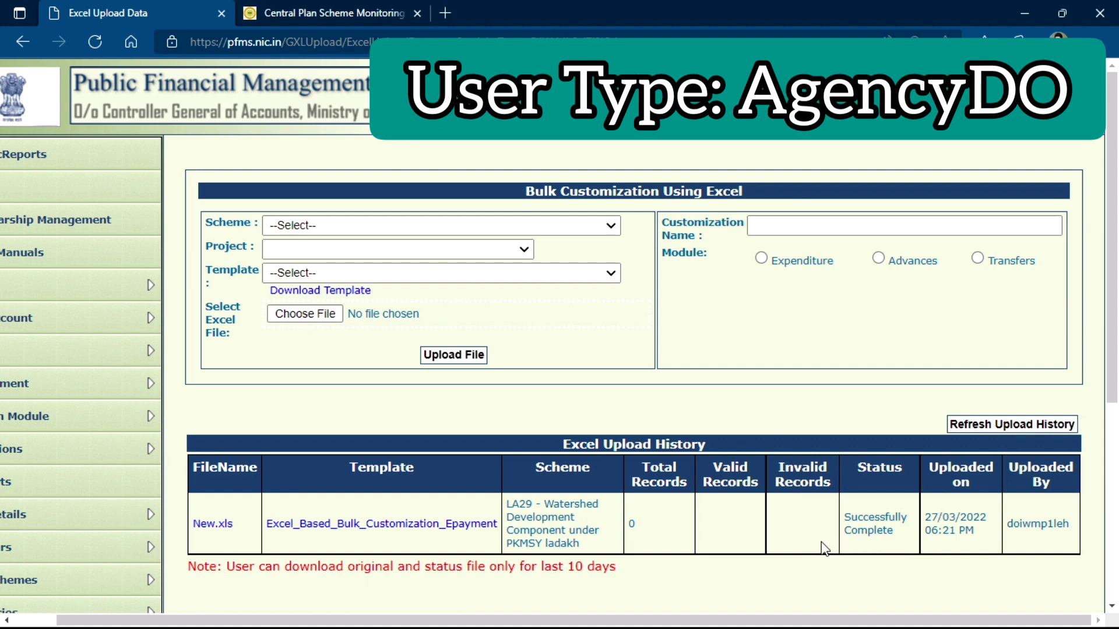
left_click(650, 523)
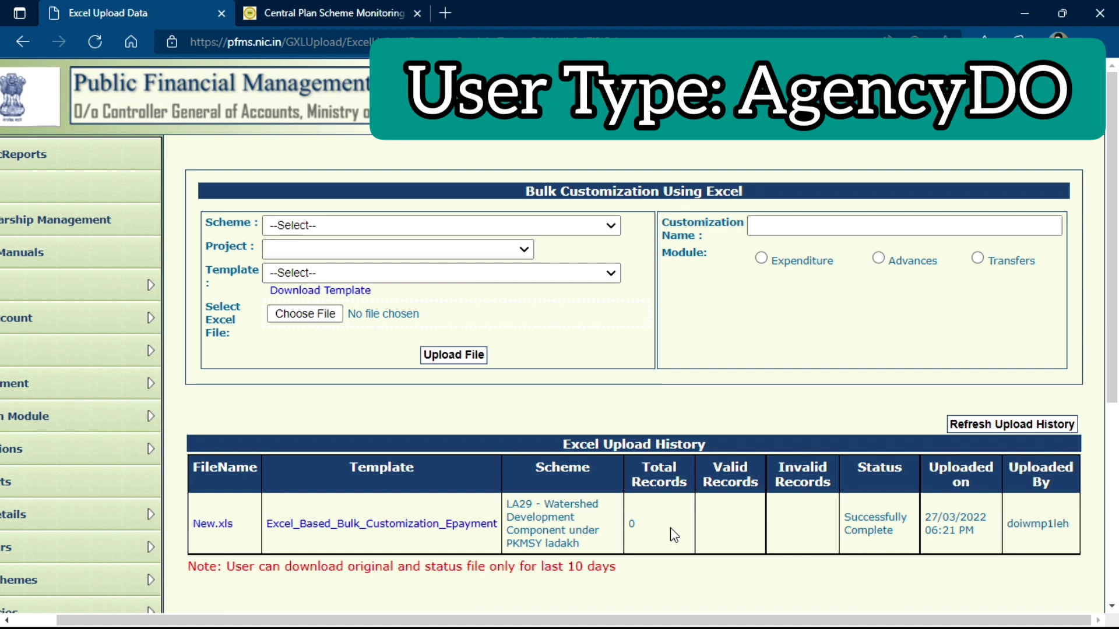
left_click(639, 525)
left_click(659, 524)
left_click(657, 516)
scroll(695, 531, "down", 4)
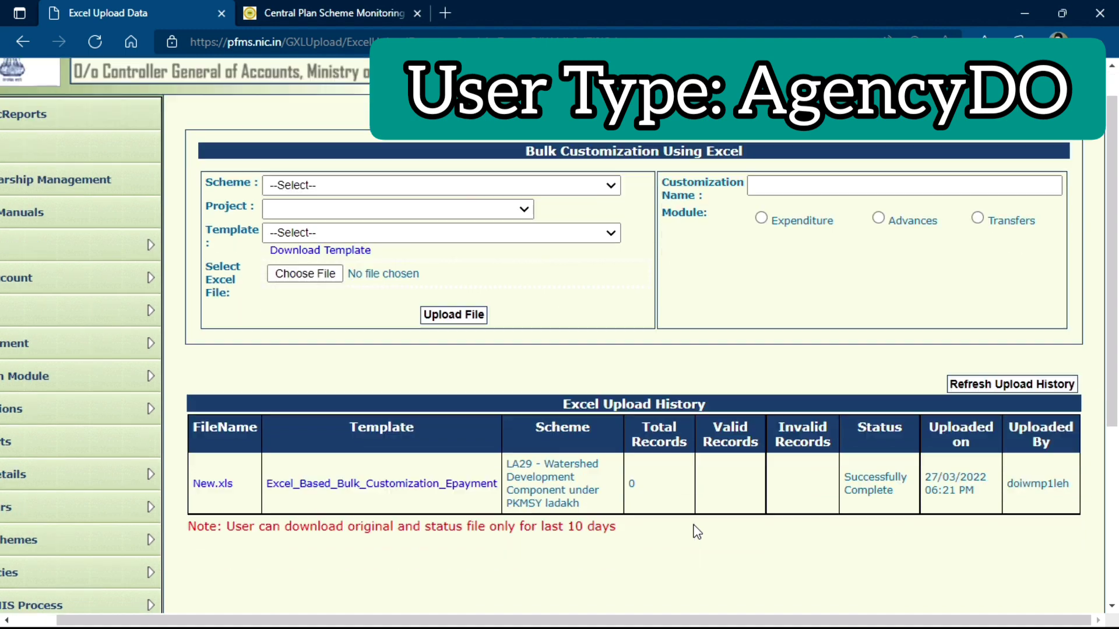
Step: Open the Manage page for bulk customization and review the saved customization C00001 in its list
left_click_drag(631, 623, 513, 619)
mouse_move(150, 331)
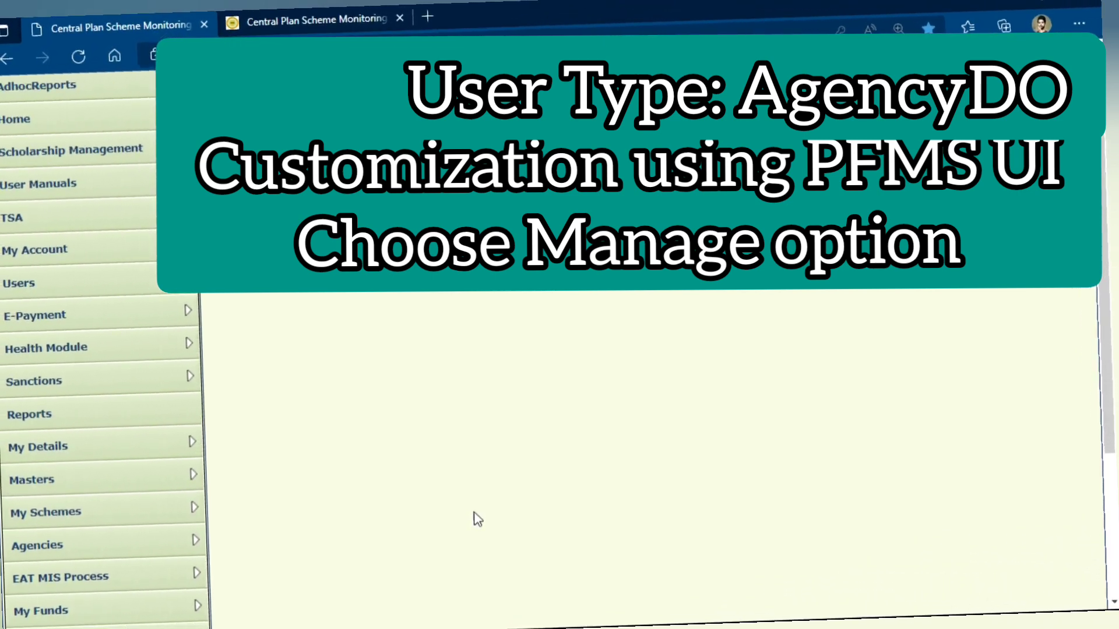
mouse_move(192, 478)
mouse_move(274, 469)
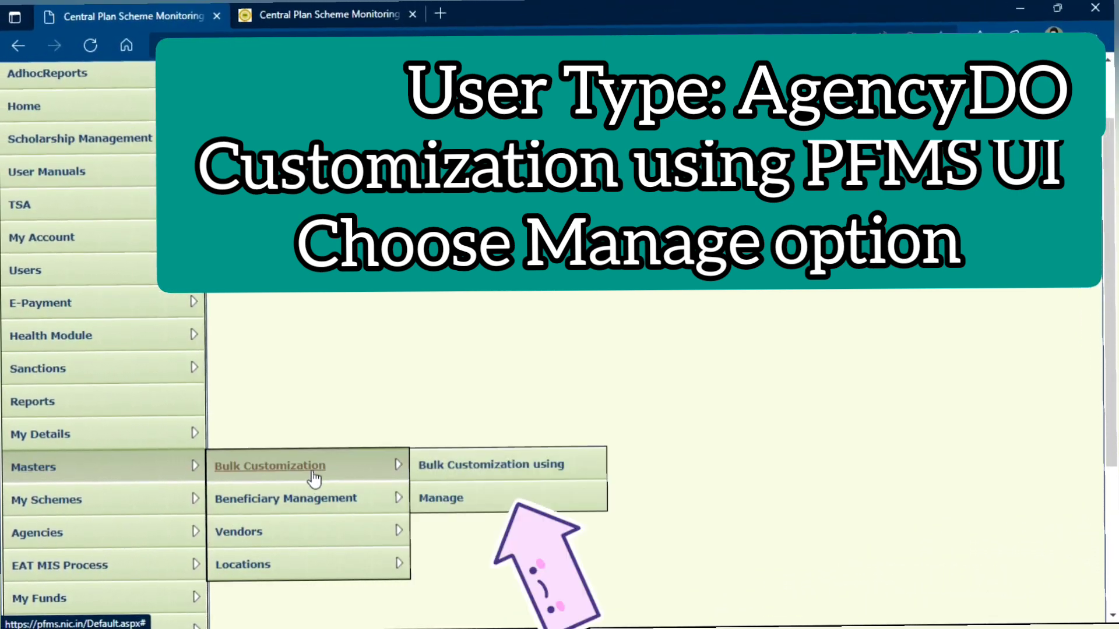
left_click(459, 495)
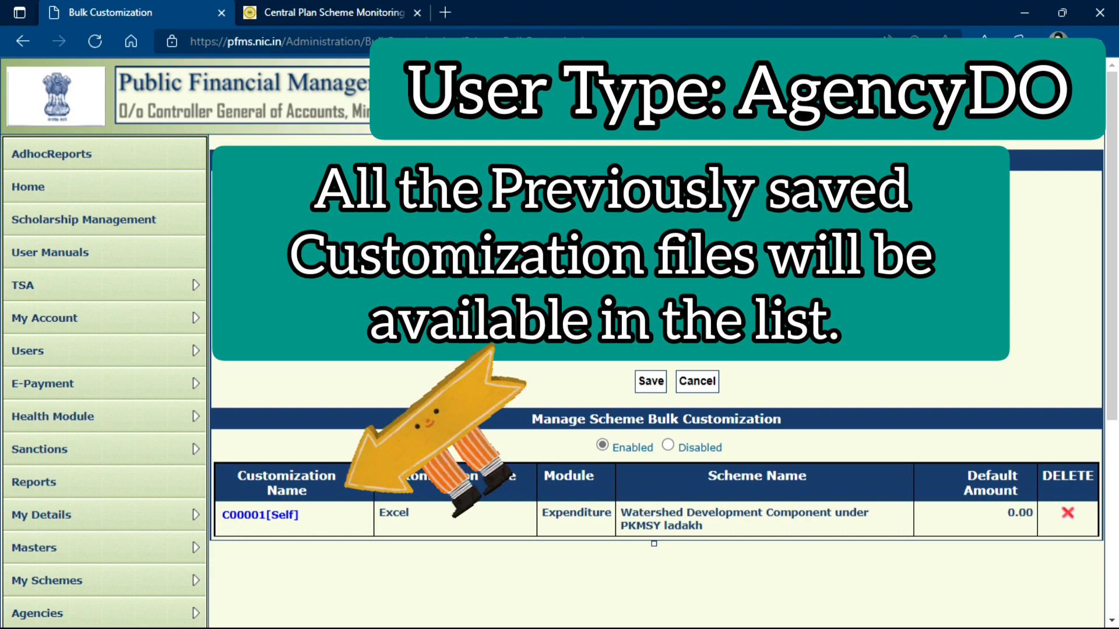
scroll(477, 350, "down", 3)
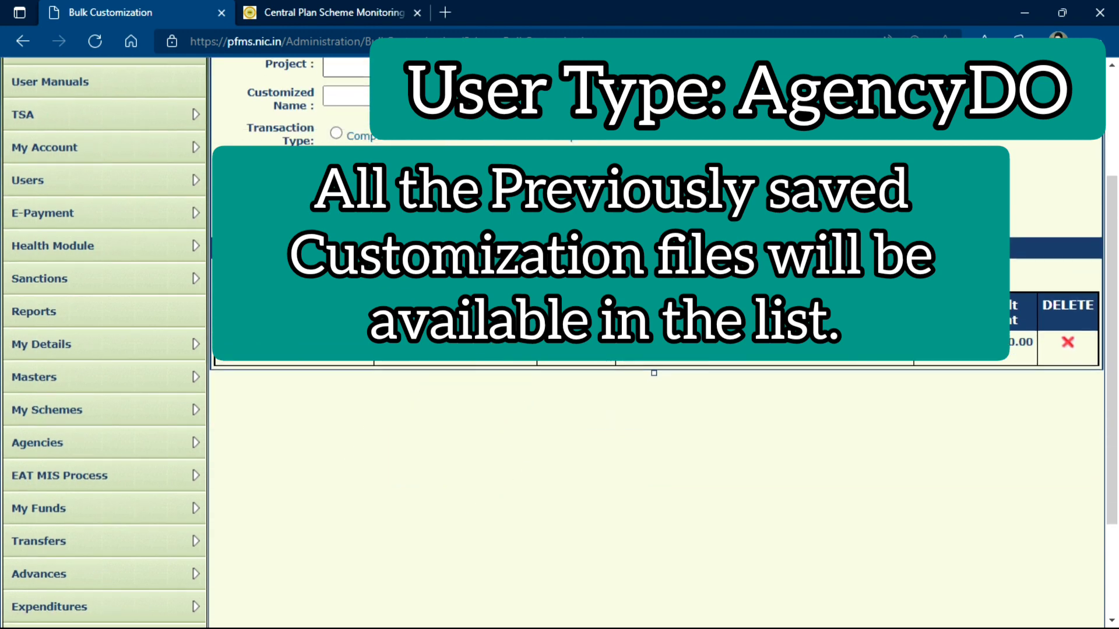
left_click_drag(425, 347, 382, 345)
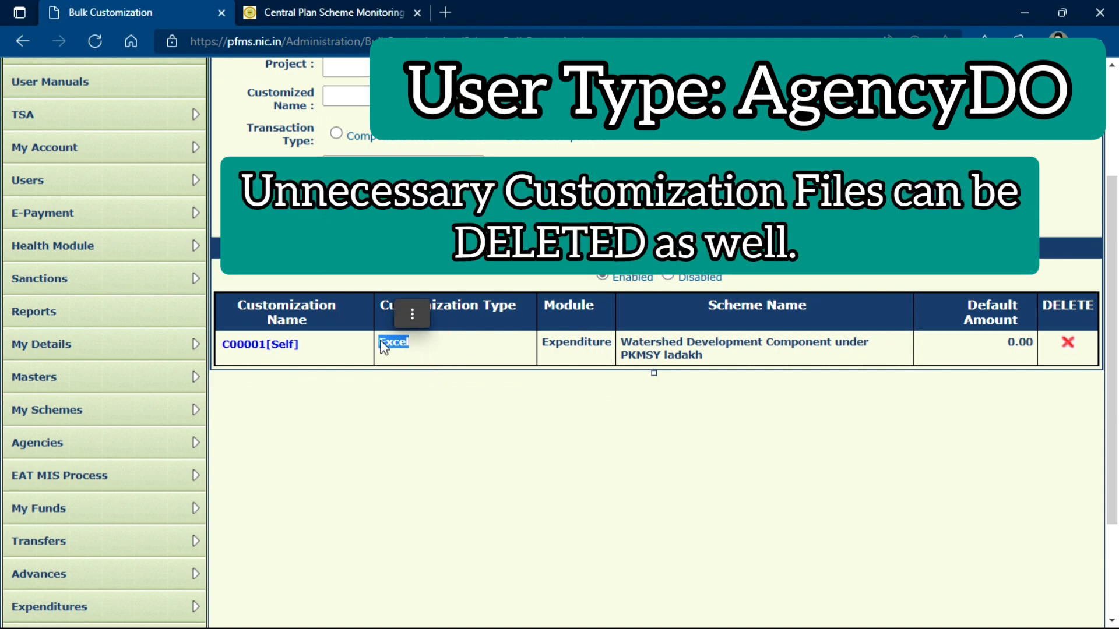
left_click(486, 526)
scroll(486, 526, "up", 3)
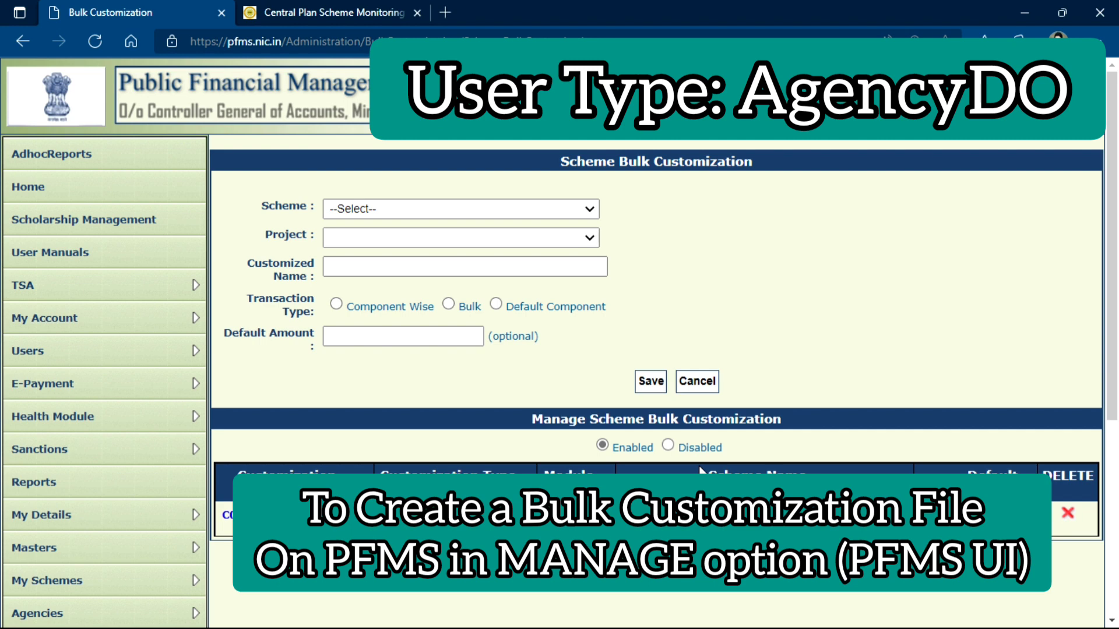
Step: Choose scheme LA29 - Watershed Development Component under PKMSY ladakh, with module Expenditure and the agency's own bank account
left_click(537, 213)
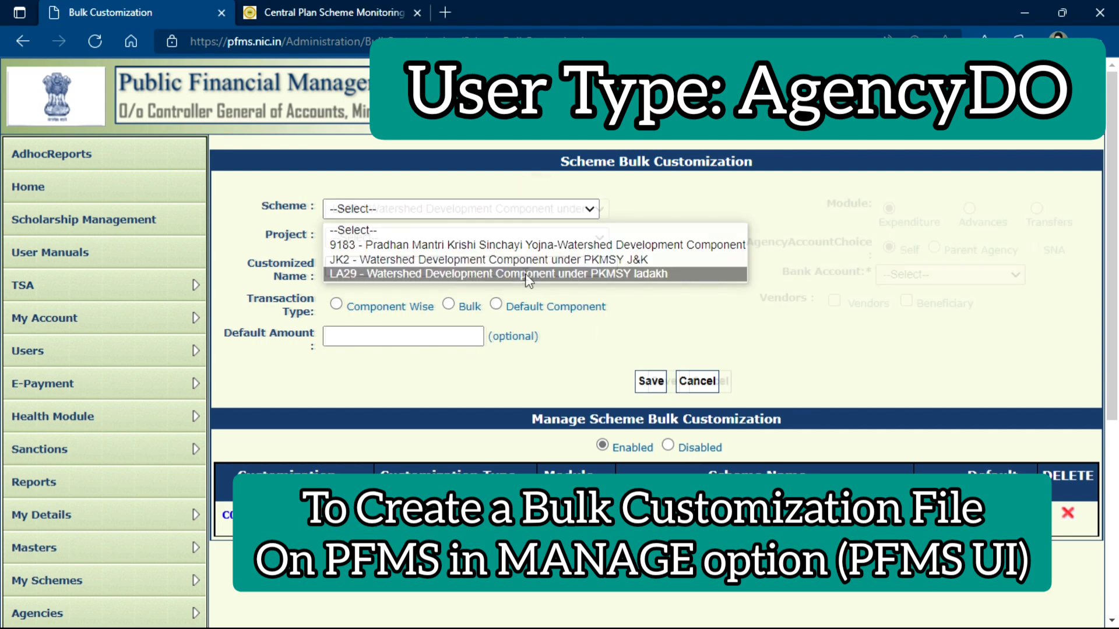
left_click(527, 274)
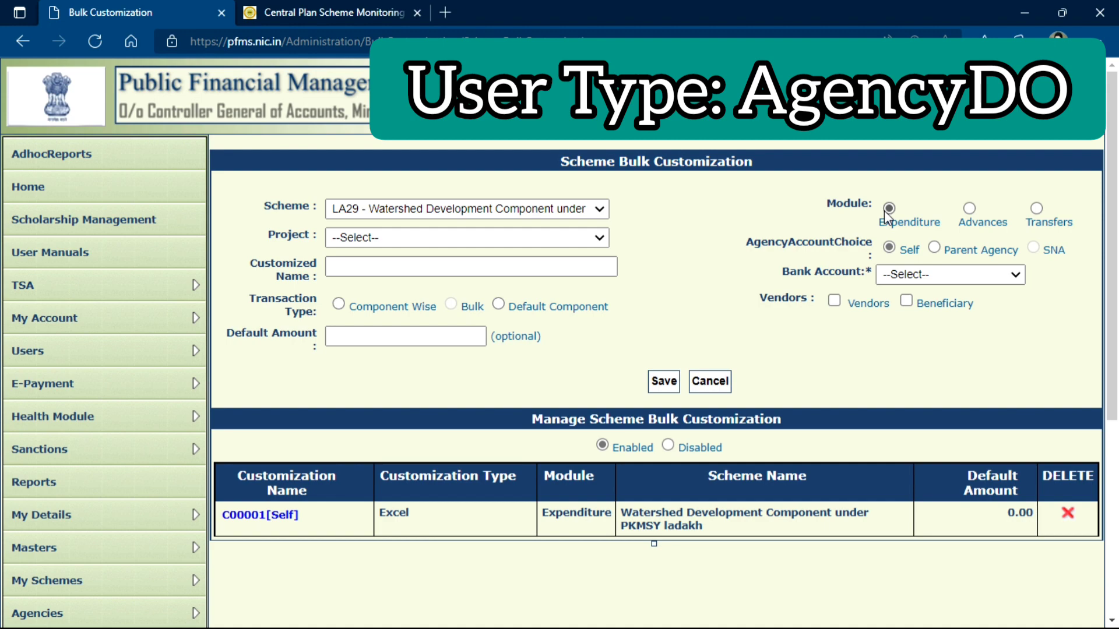
left_click(1037, 209)
left_click(905, 274)
left_click(896, 308)
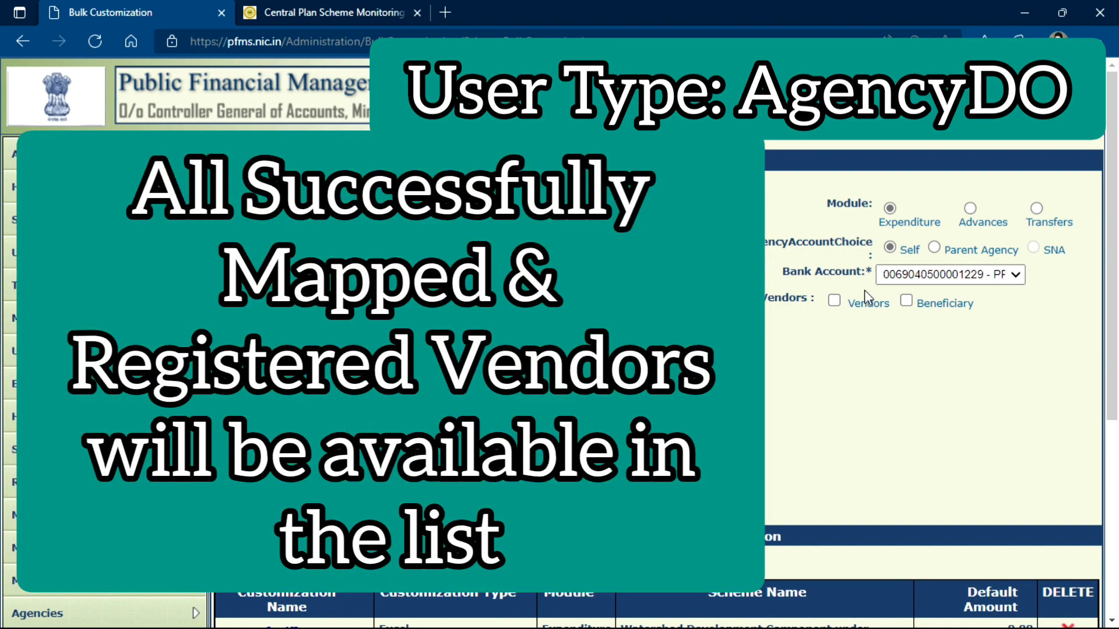
Step: List the vendors and select B.R Sobti & Co, the three individual vendors directly below it and M/S Goba Carpet Dealers shop
left_click(835, 301)
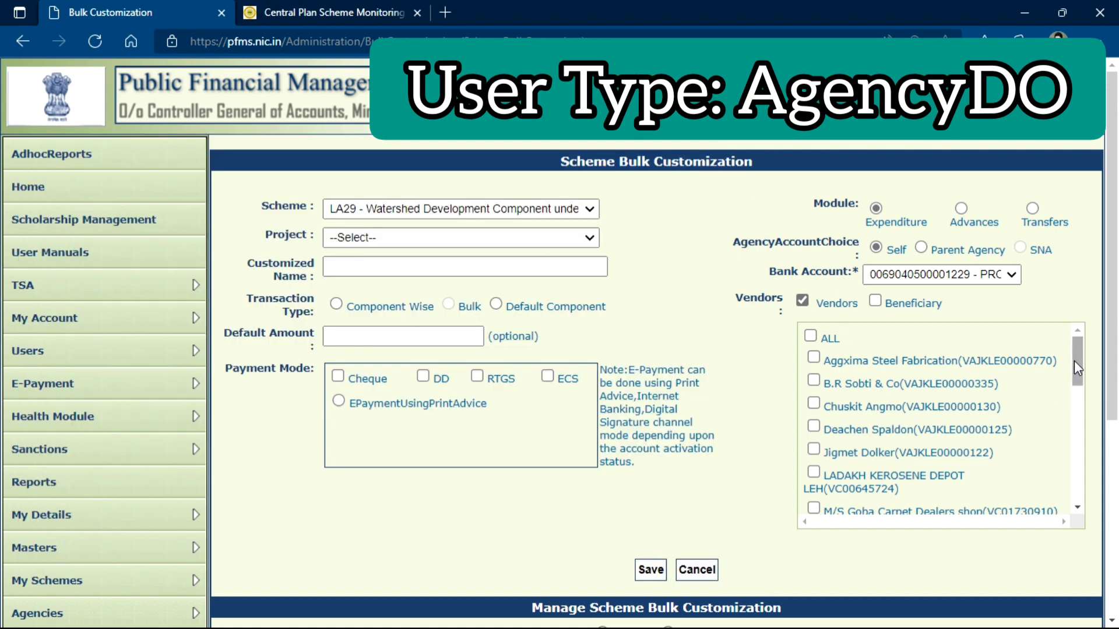
mouse_move(1075, 362)
left_mouse_down()
mouse_move(1090, 493)
mouse_move(1062, 348)
left_mouse_up()
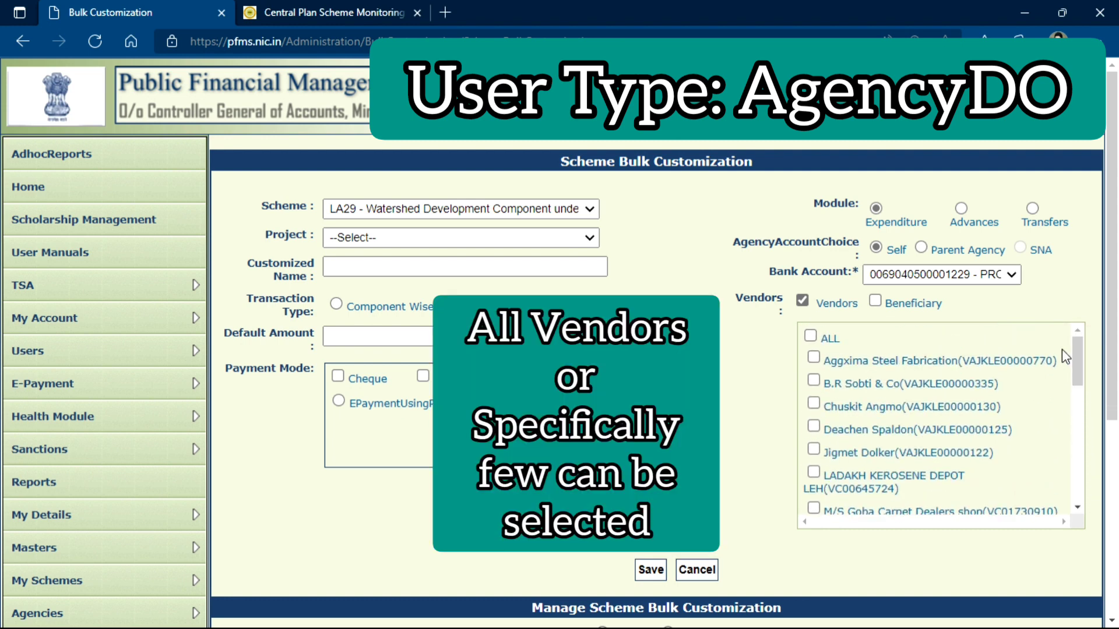
left_click(810, 337)
left_click(810, 336)
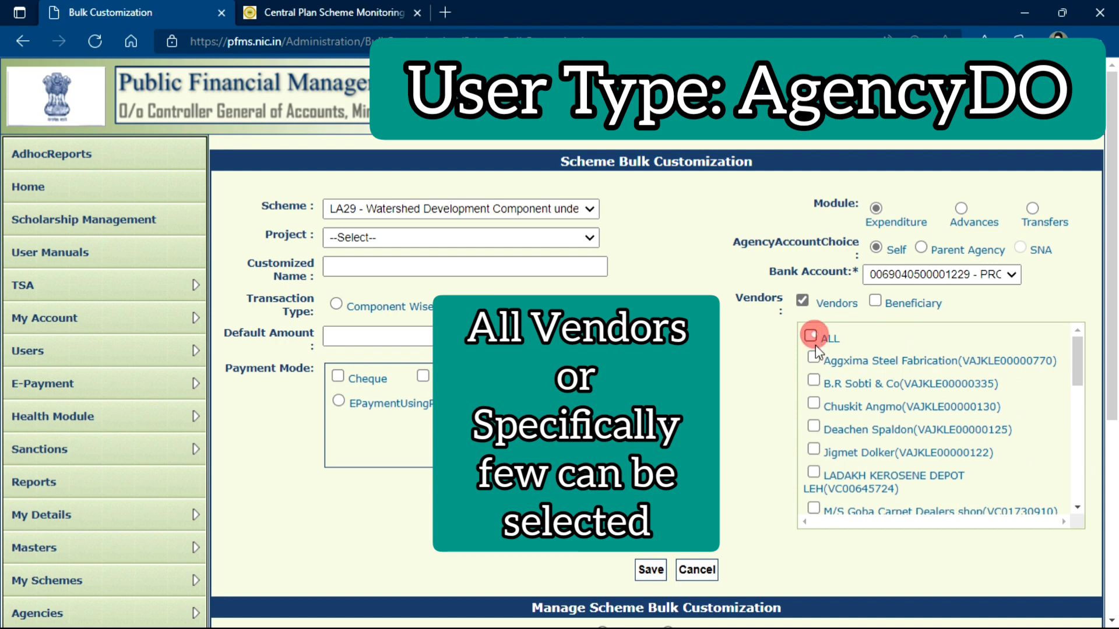
left_click(813, 380)
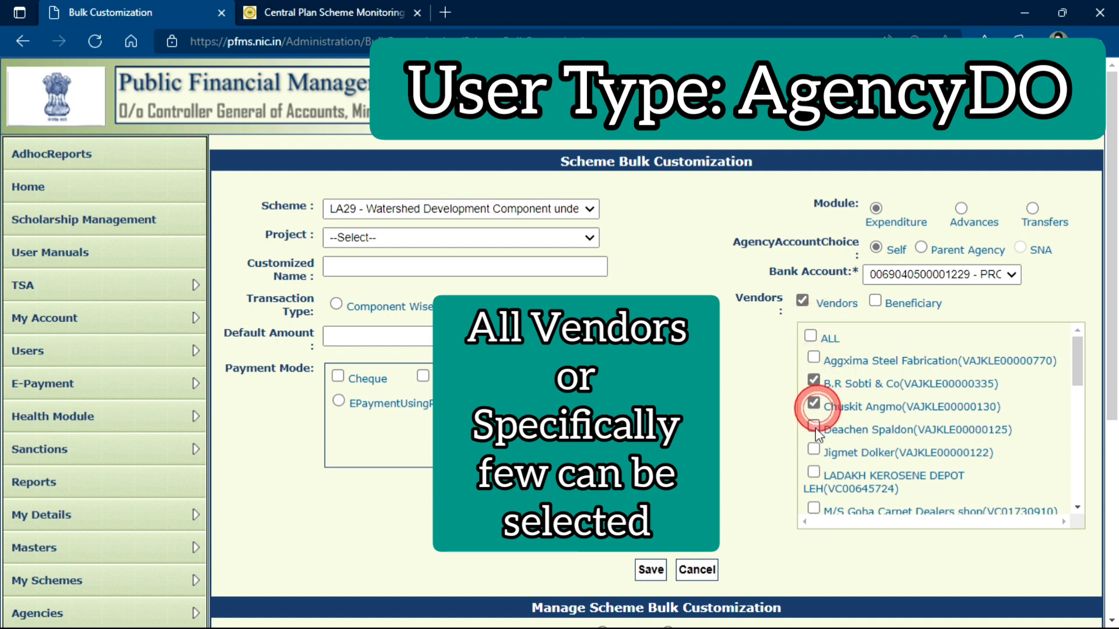
left_click(813, 427)
left_click(814, 450)
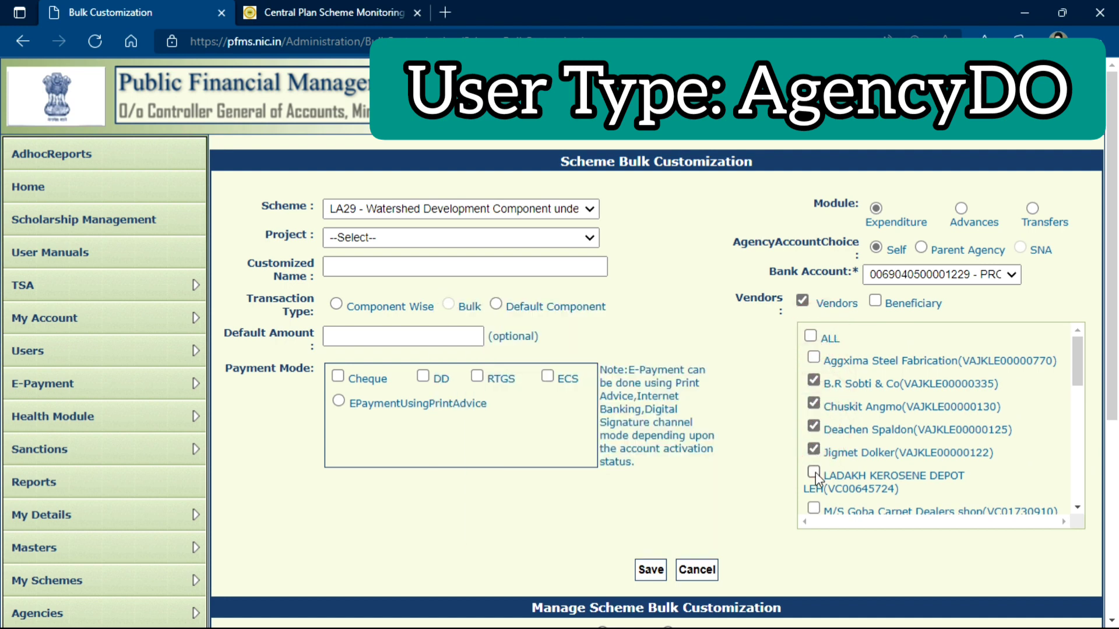
left_click(813, 472)
left_click(814, 507)
Step: Name the Component Wise customization C0002 and select the components Evaluation and, under Institutional Funds, Travelling Allowance and Others
left_click(418, 266)
left_click(337, 304)
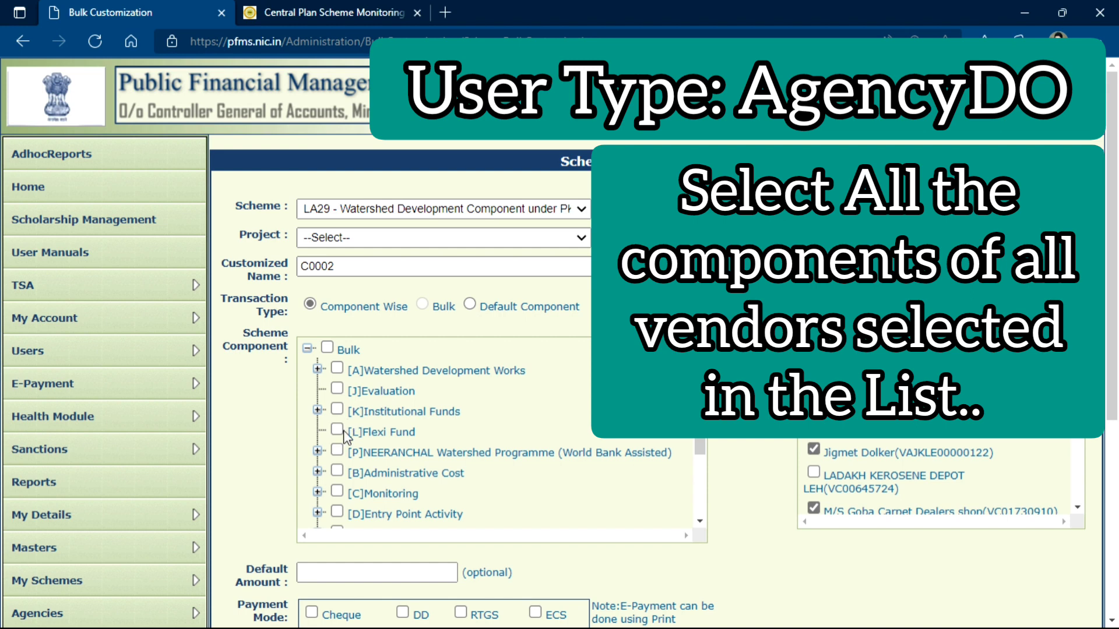
left_click(337, 388)
left_click(317, 410)
left_click(347, 450)
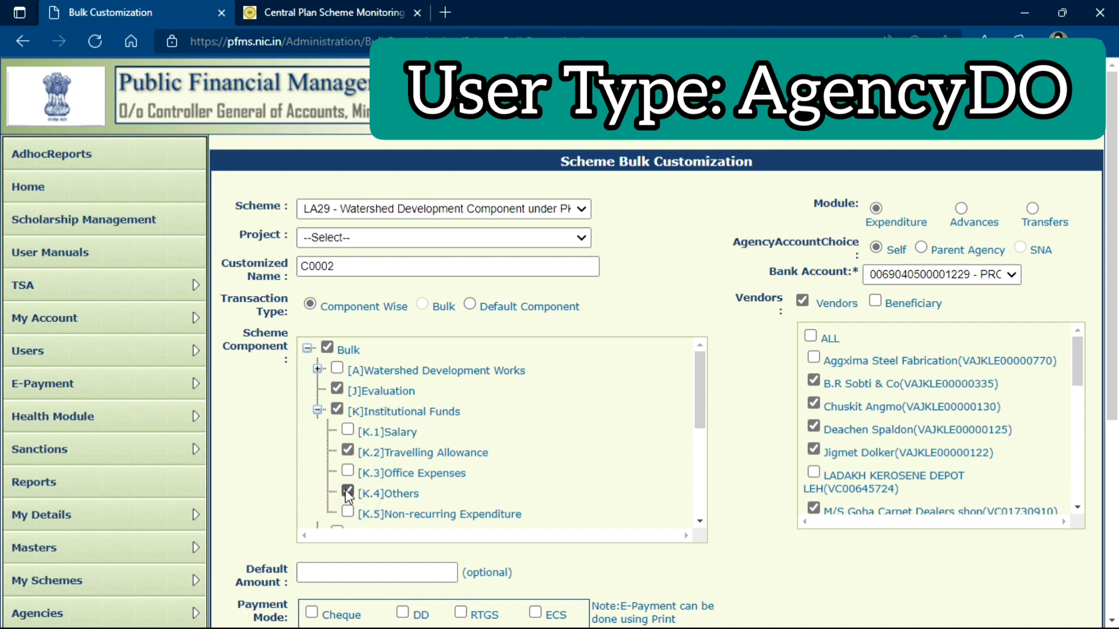
scroll(373, 419, "down", 1)
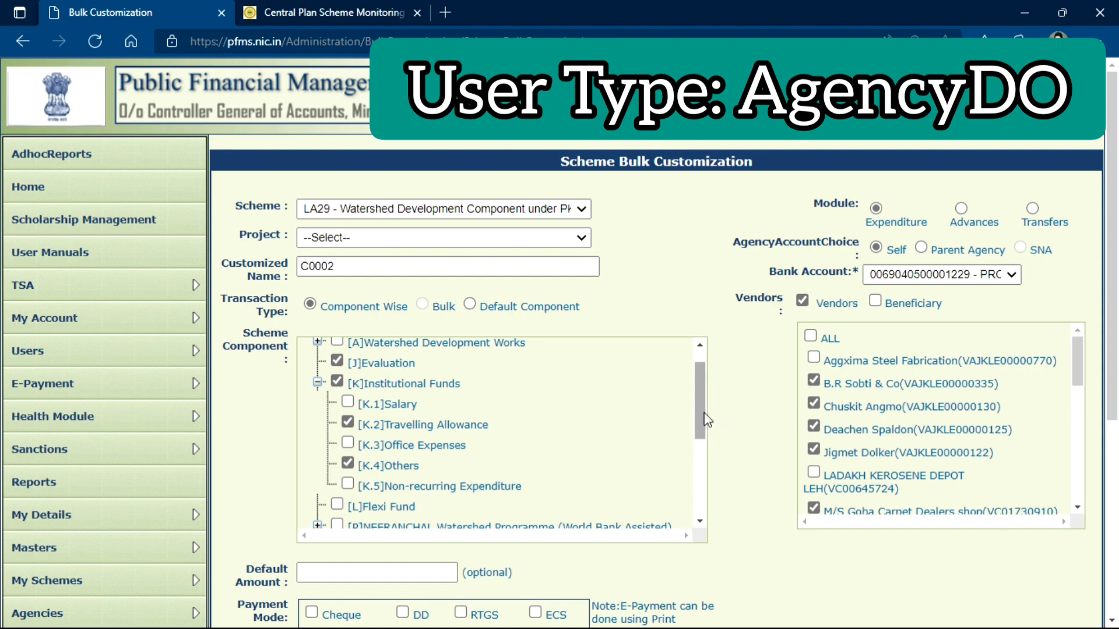
Step: Choose EPaymentUsingPrintAdvice as the payment mode without a default amount and save customization C0002
scroll(736, 407, "down", 4)
left_click(362, 315)
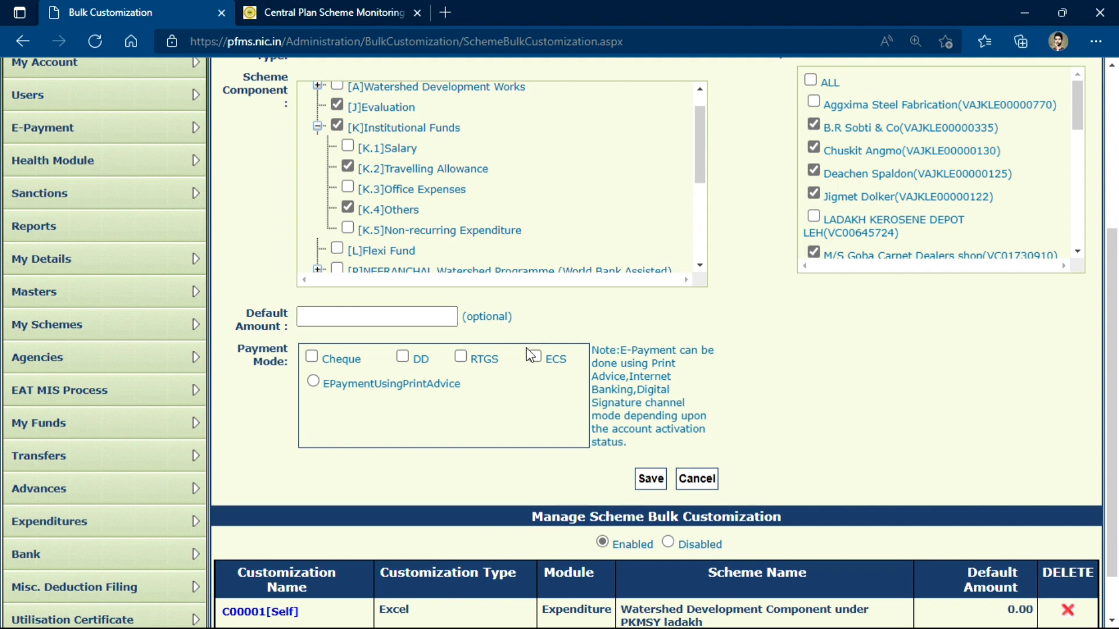
left_click(567, 313)
triple_click(285, 357)
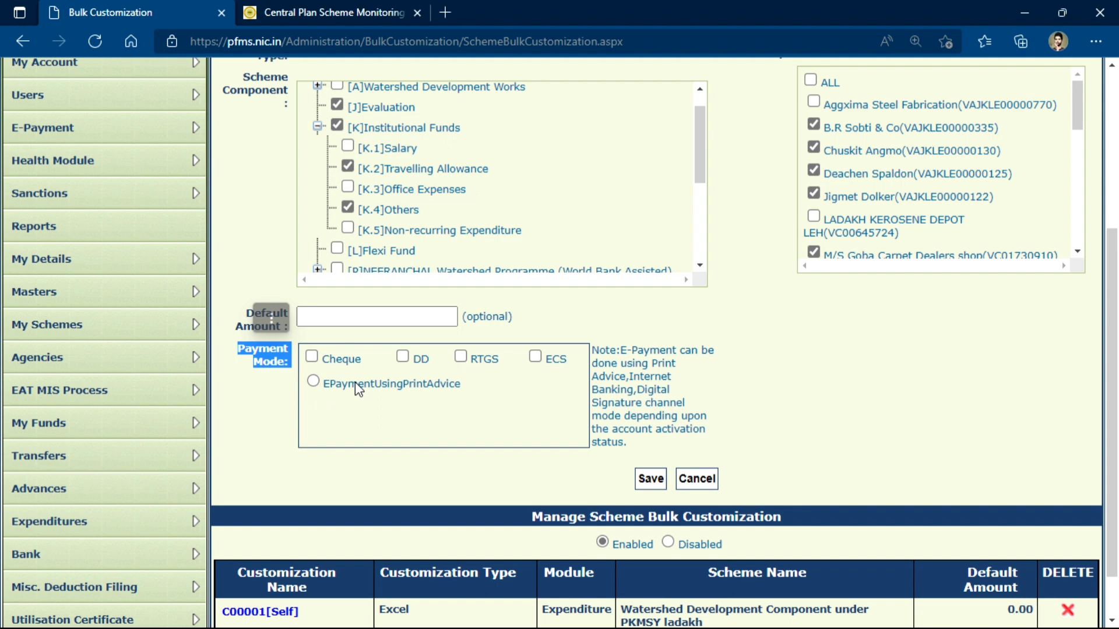
left_click(314, 381)
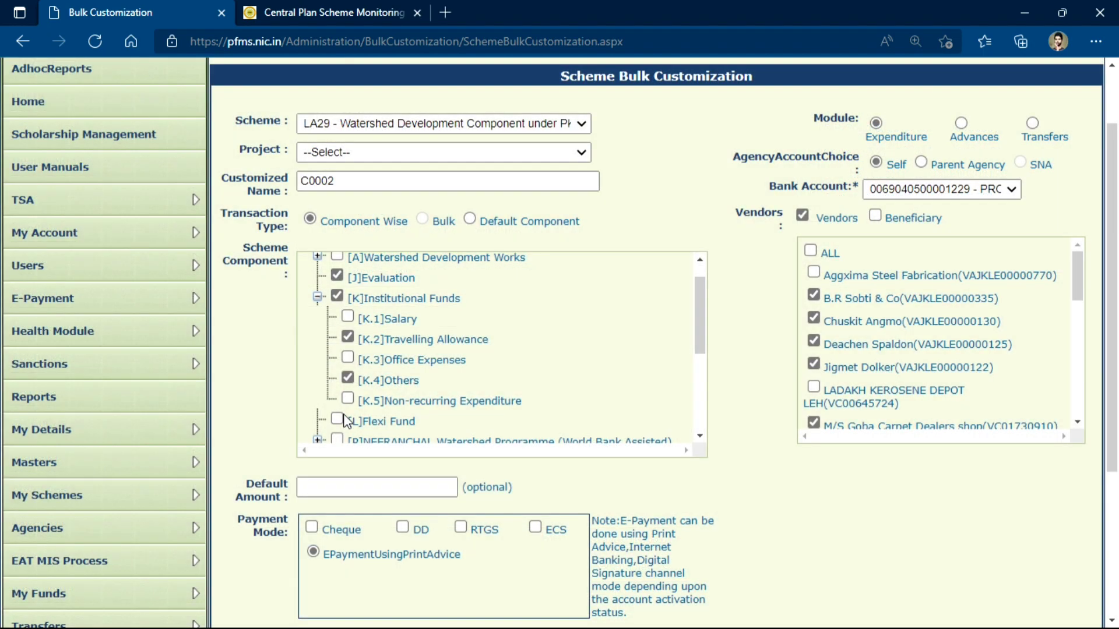
scroll(344, 416, "down", 2)
scroll(630, 495, "down", 4)
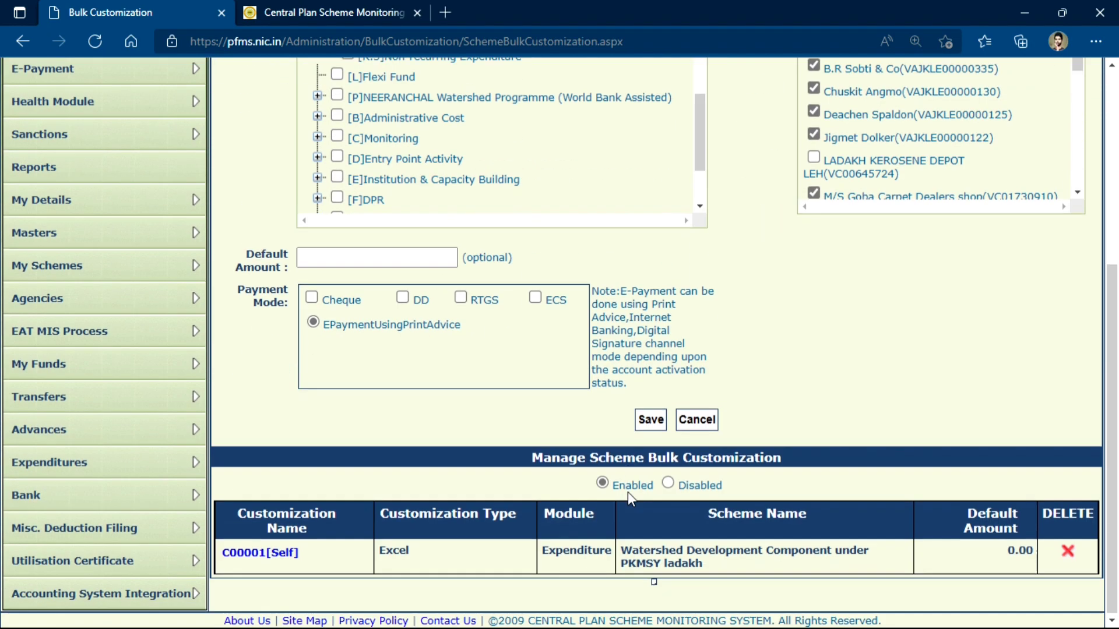
left_click(652, 419)
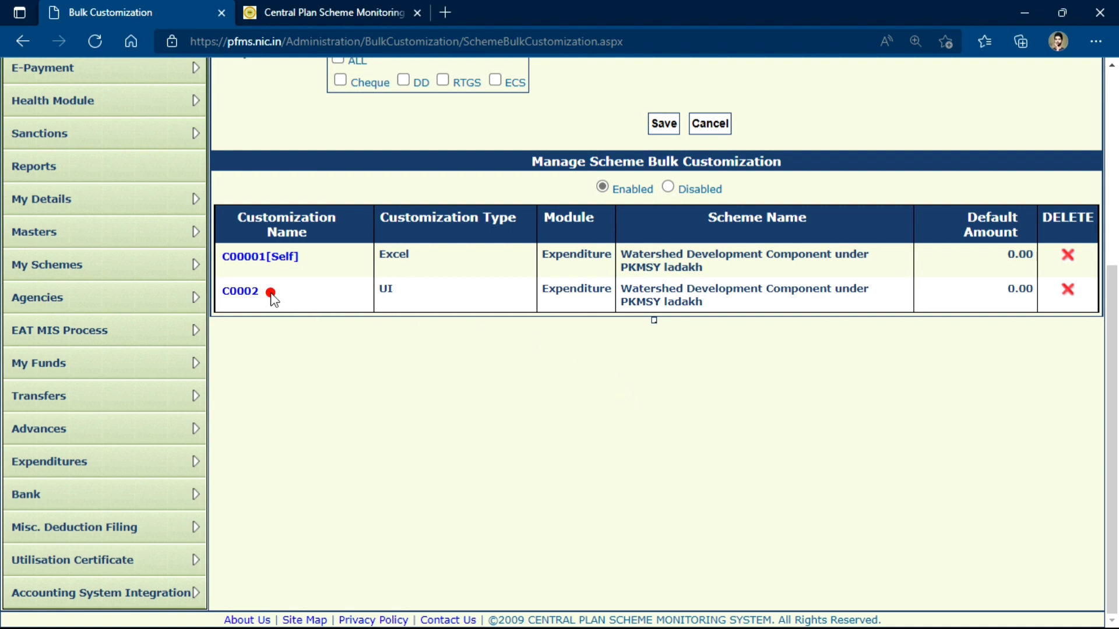
Step: Review customizations C0002 and C00001 in the Manage Scheme Bulk Customization list and compare their customization types
left_click_drag(270, 294, 222, 292)
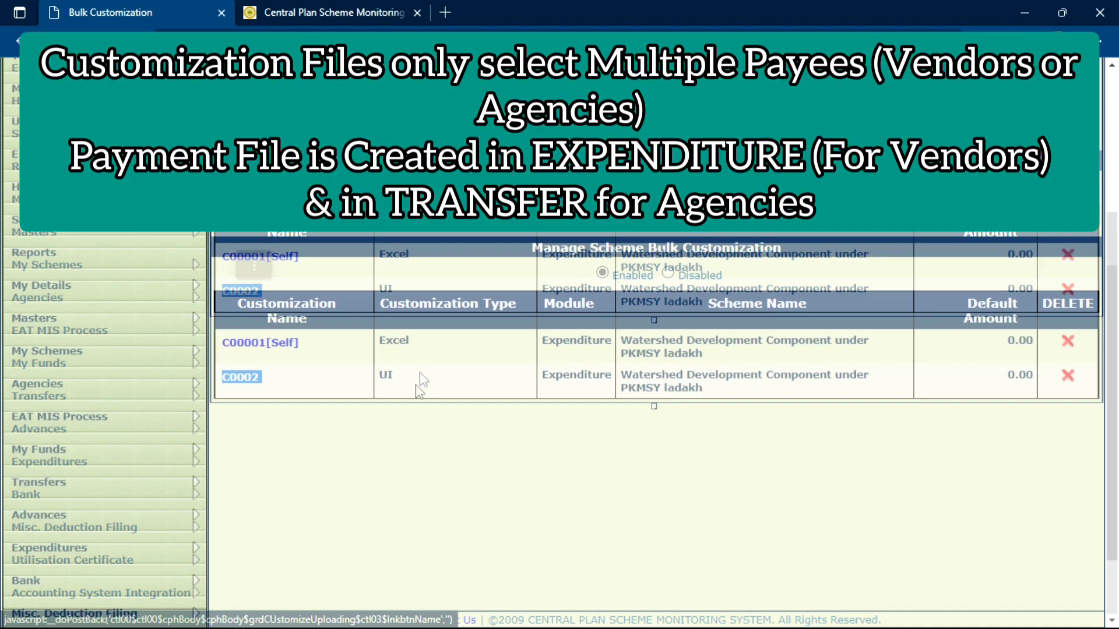
scroll(419, 373, "up", 1)
scroll(415, 384, "up", 4)
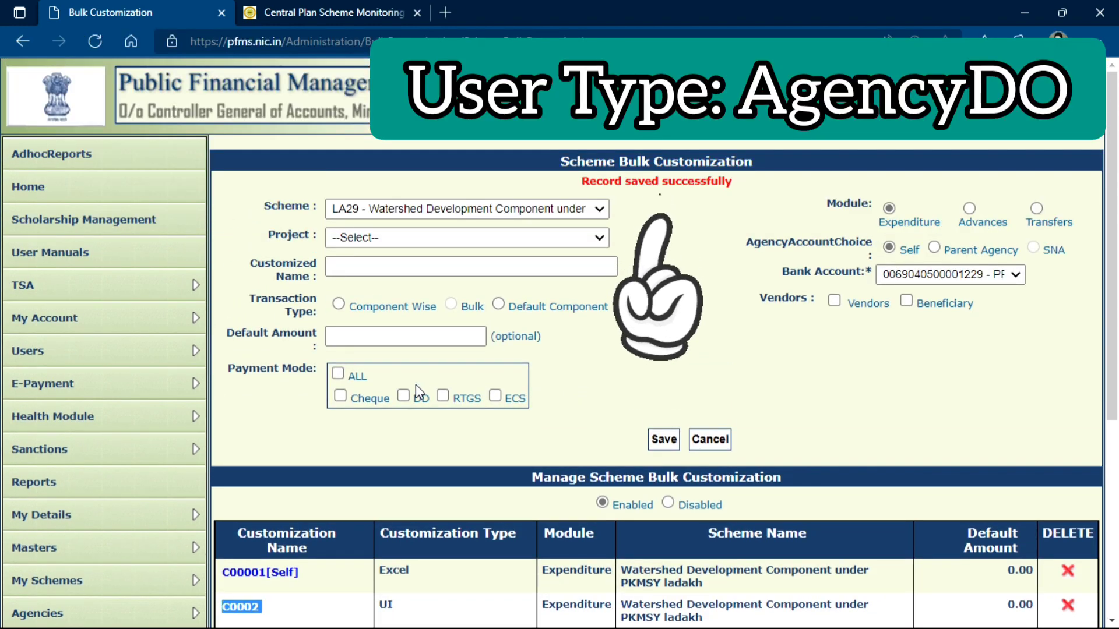
scroll(415, 384, "down", 1)
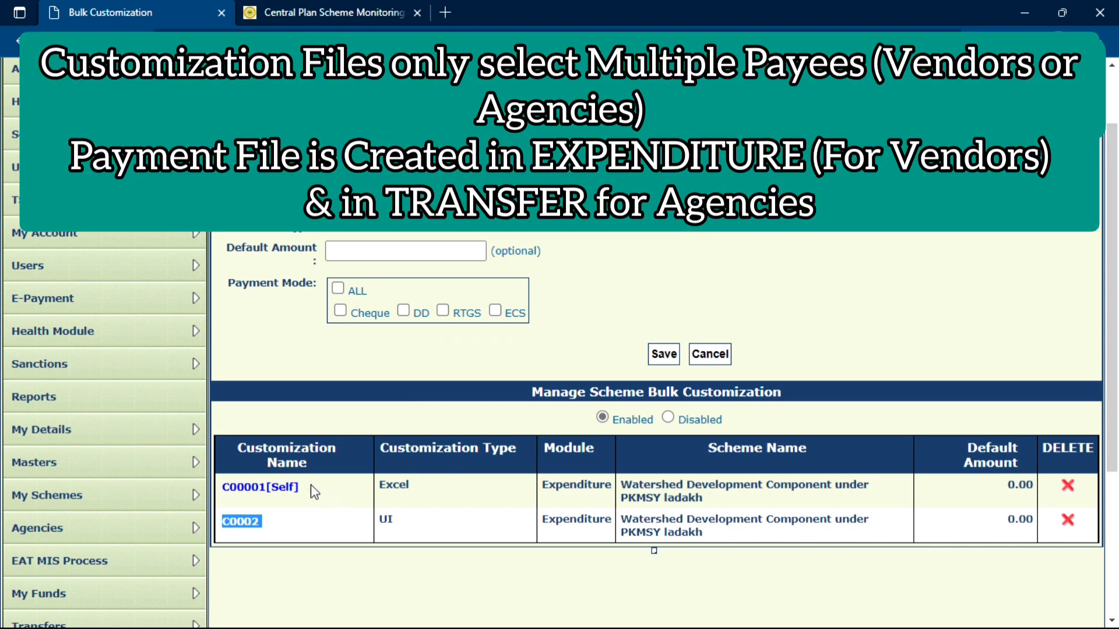
left_click(309, 485)
left_click_drag(418, 483, 378, 525)
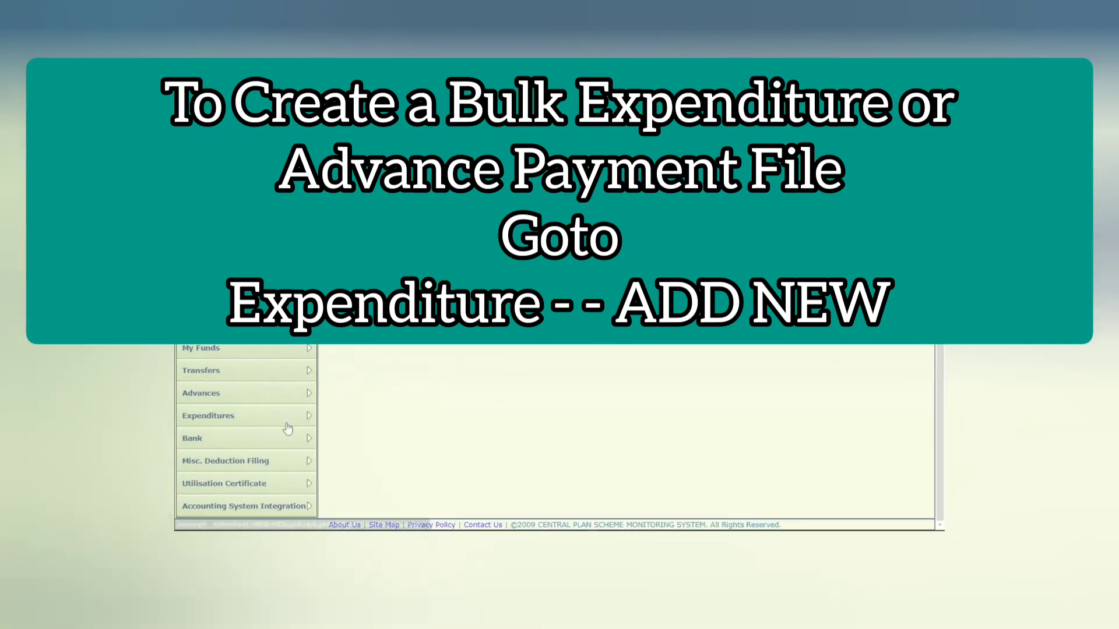
Step: Open the page for adding a new expenditure
mouse_move(289, 416)
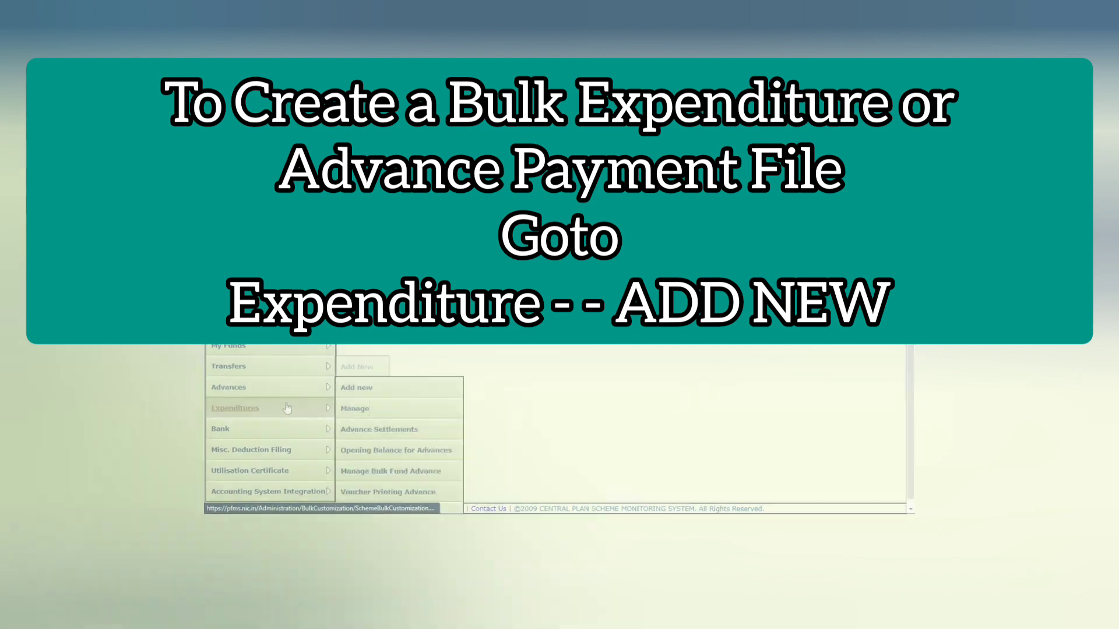
left_click(352, 416)
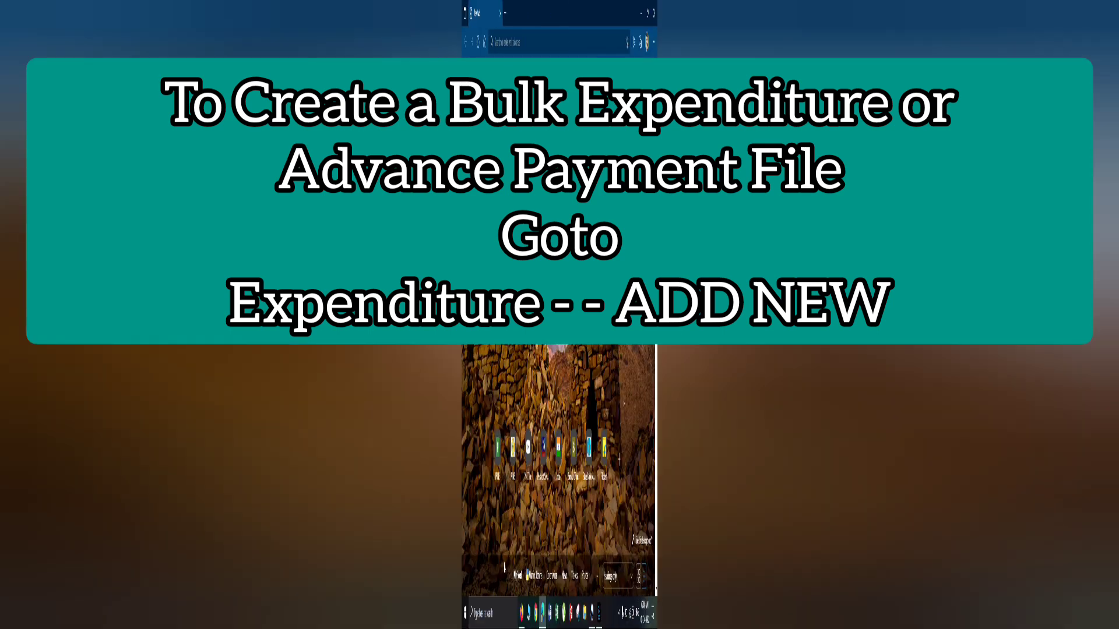